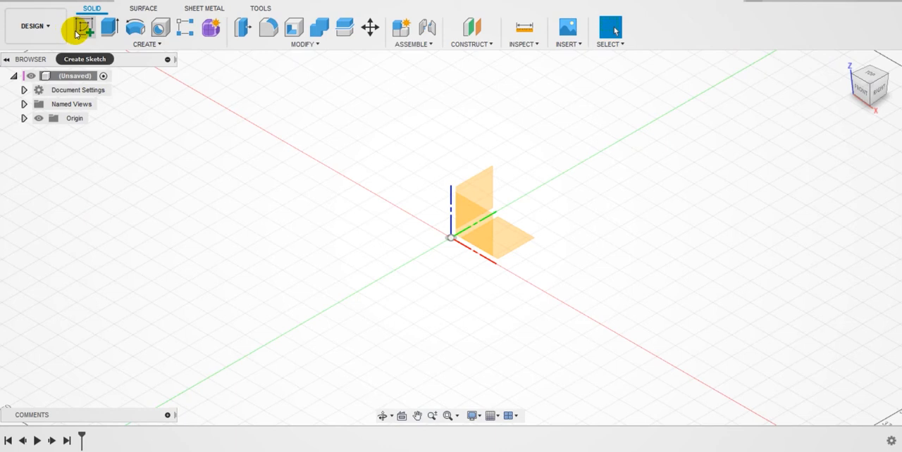
Step: Check the bracket's dimensions in the Word reference drawing and start a sketch on the YZ origin plane in Fusion 360
click(83, 26)
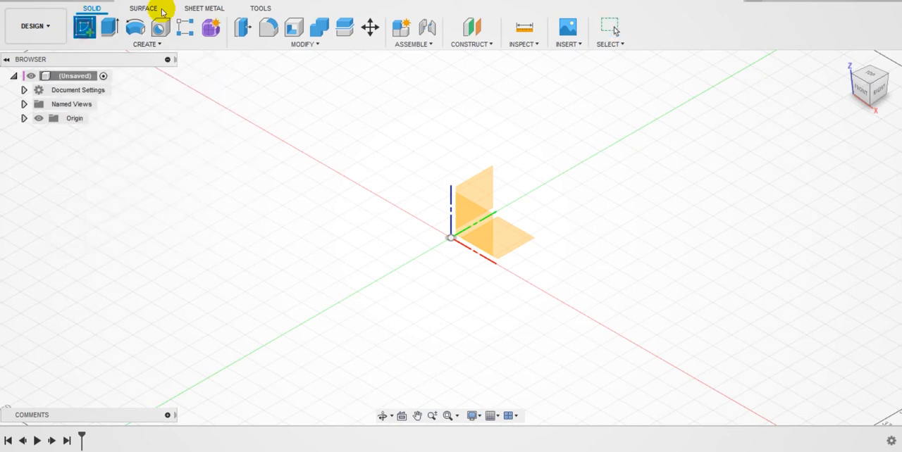
click(89, 36)
click(383, 248)
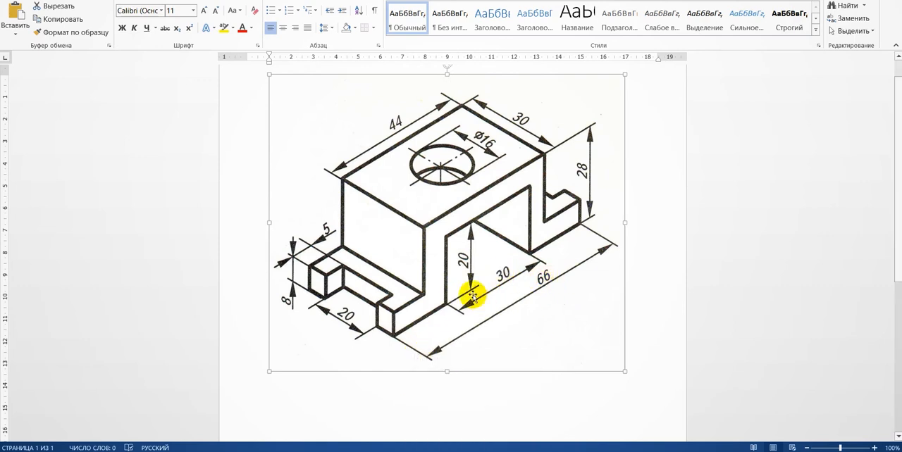
click(462, 260)
click(585, 171)
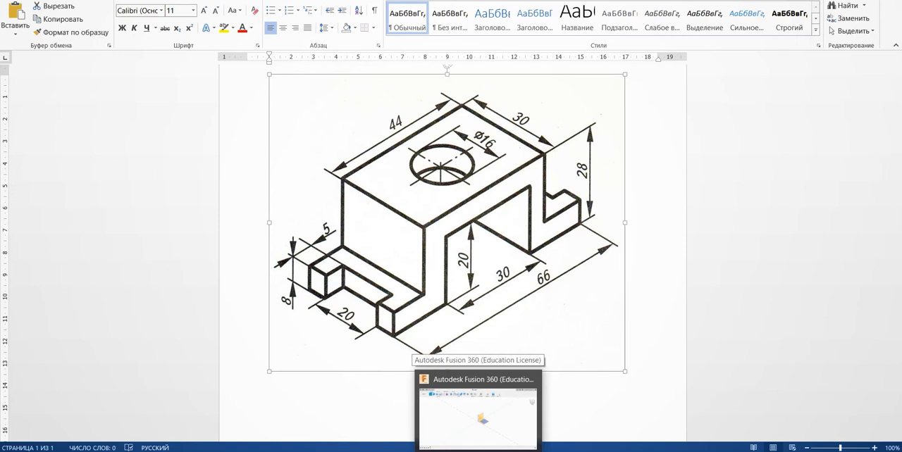
click(523, 385)
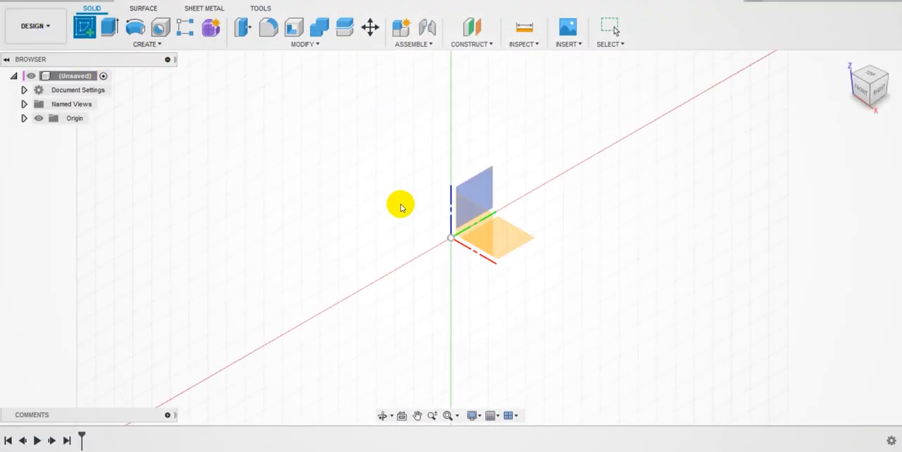
click(482, 192)
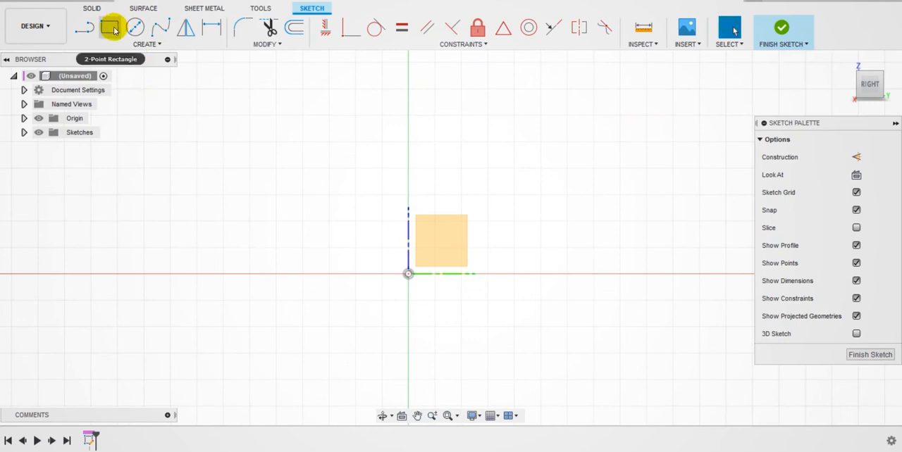
Step: Draw a two-point rectangle from the origin, 66 mm wide and 28 mm high
click(111, 28)
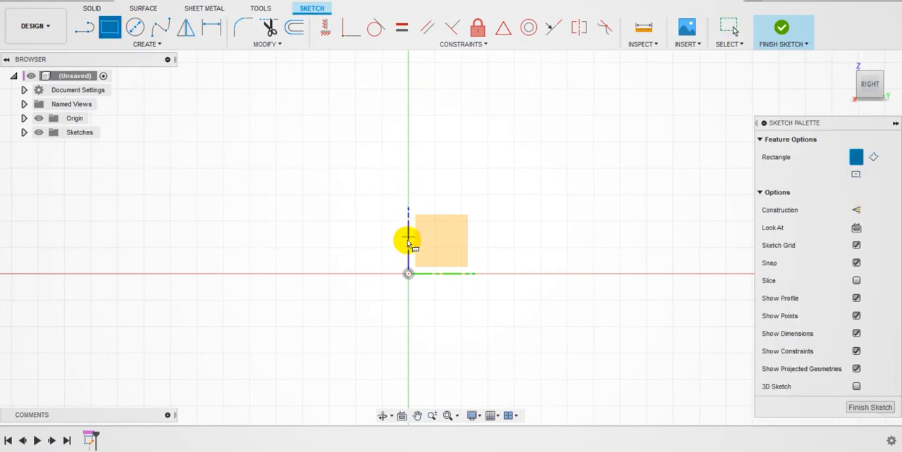
click(409, 274)
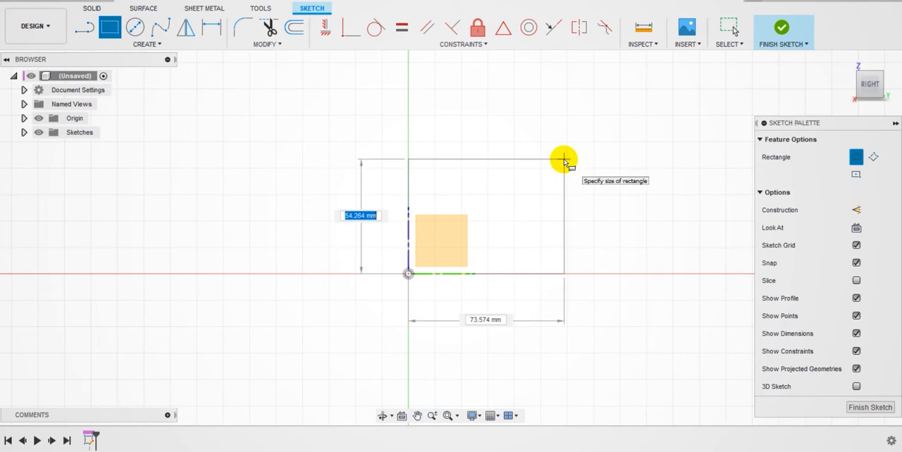
key(Tab)
key(Tab)
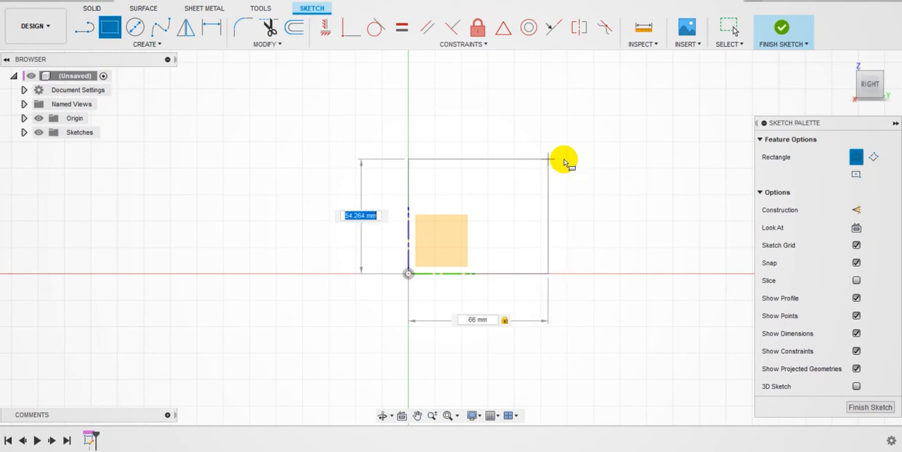
key(Tab)
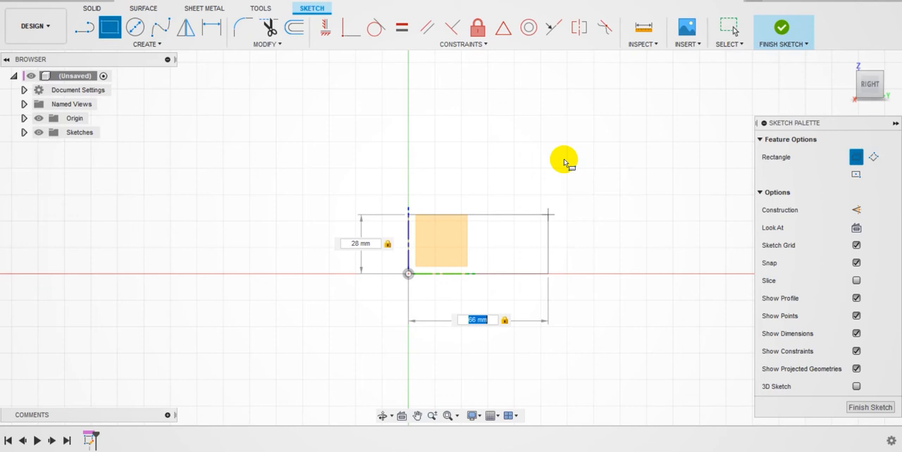
key(Return)
key(Escape)
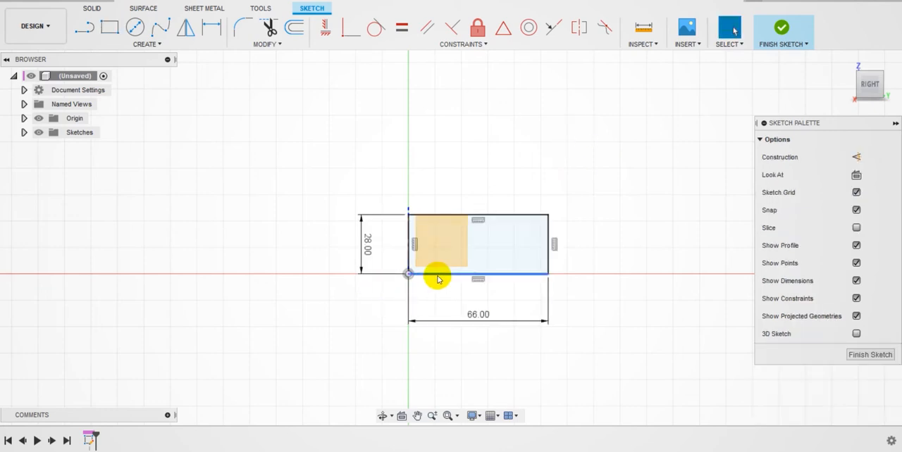
scroll(437, 275, up, 3)
scroll(452, 254, up, 2)
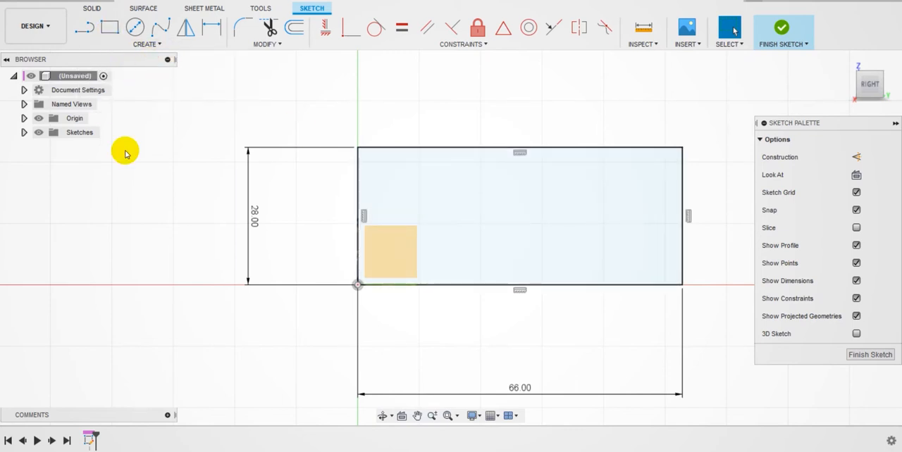
click(111, 28)
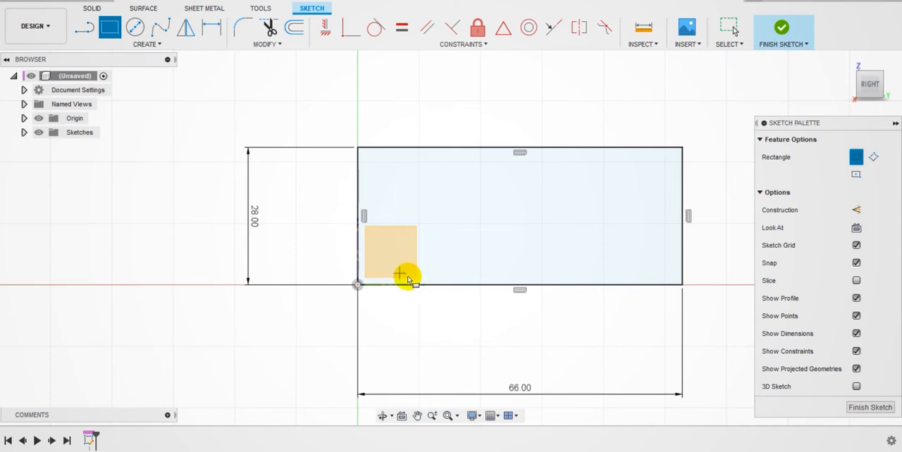
click(518, 149)
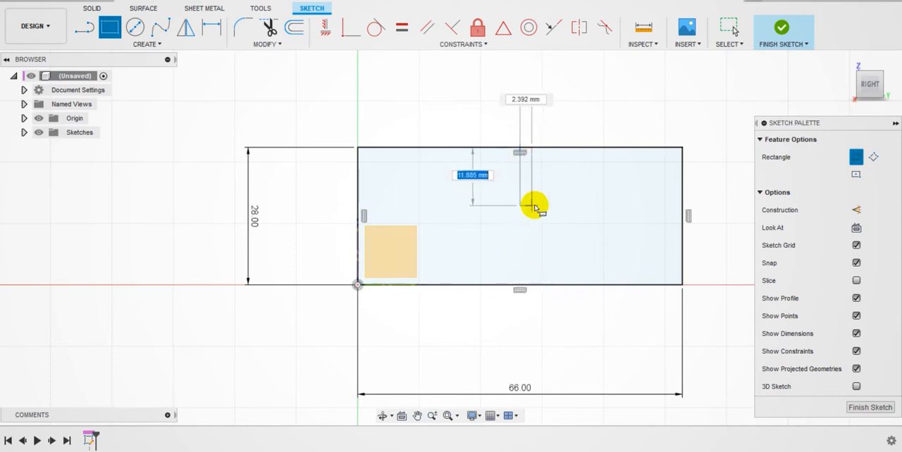
click(518, 285)
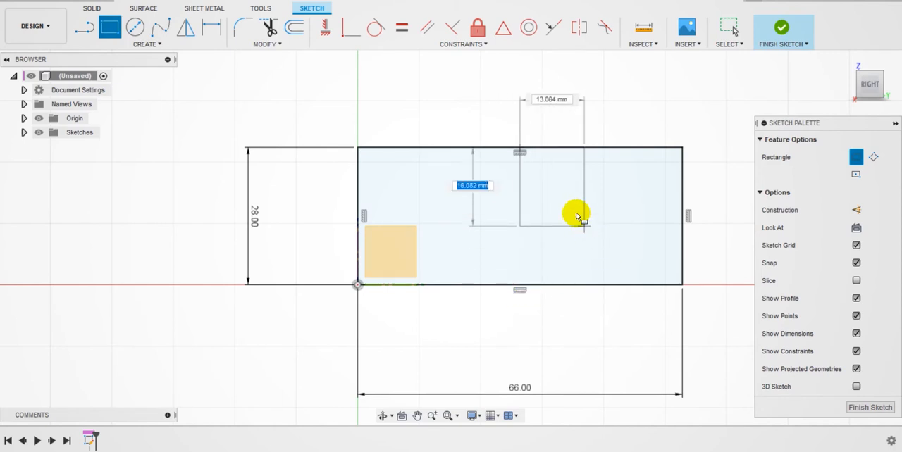
key(Escape)
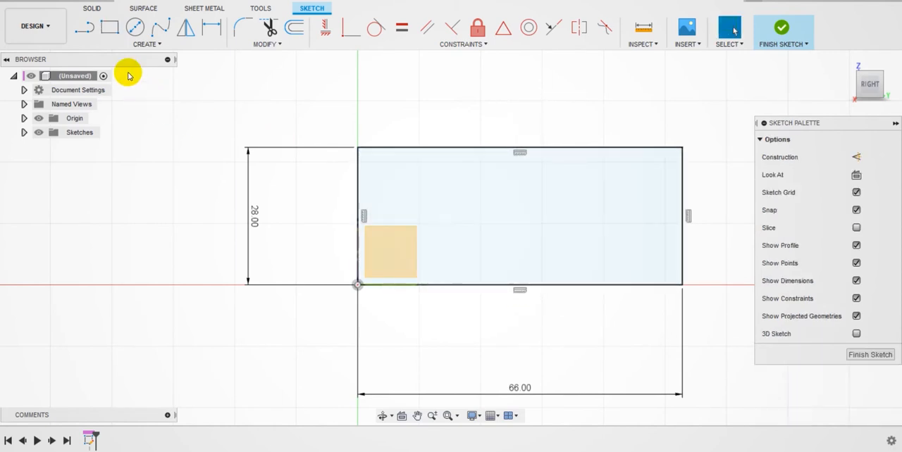
Step: Draw a vertical line joining the midpoints of the rectangle's upper and lower edges and make it a construction line
click(85, 31)
click(519, 150)
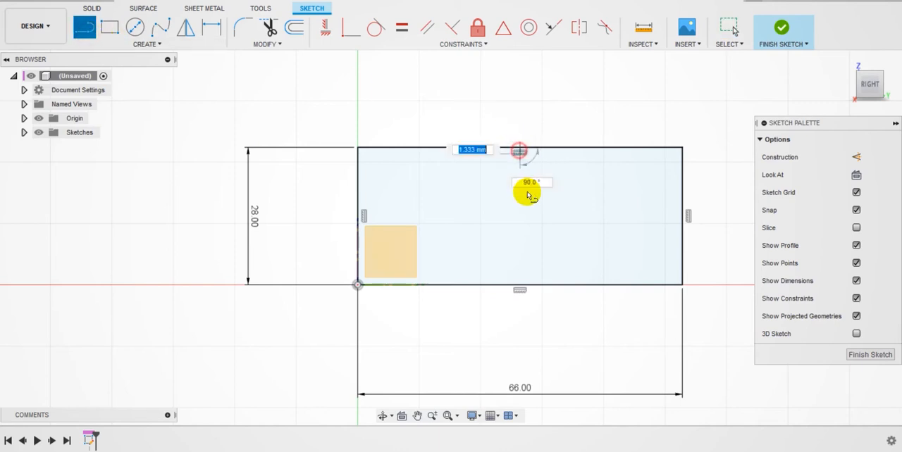
click(520, 284)
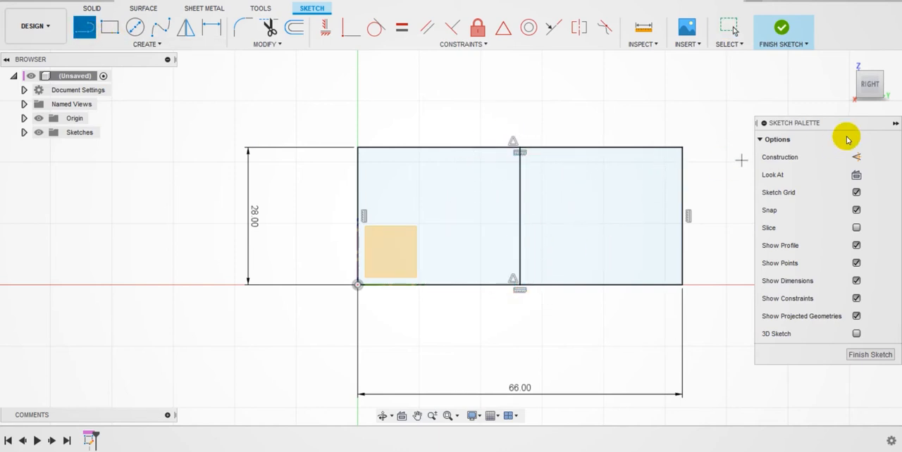
click(859, 167)
key(Escape)
click(519, 227)
click(856, 156)
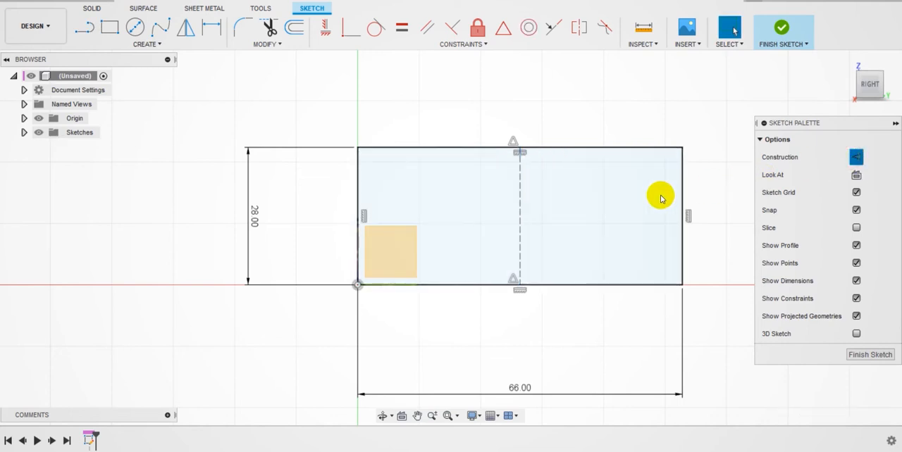
Step: Draw both diagonals of the rectangle as construction lines between its opposite corners, and switch construction mode off
click(86, 27)
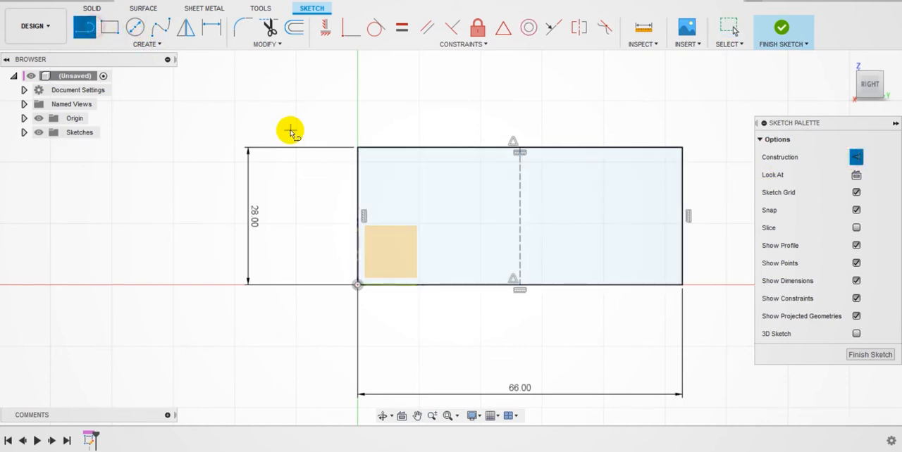
click(357, 147)
click(682, 284)
click(683, 148)
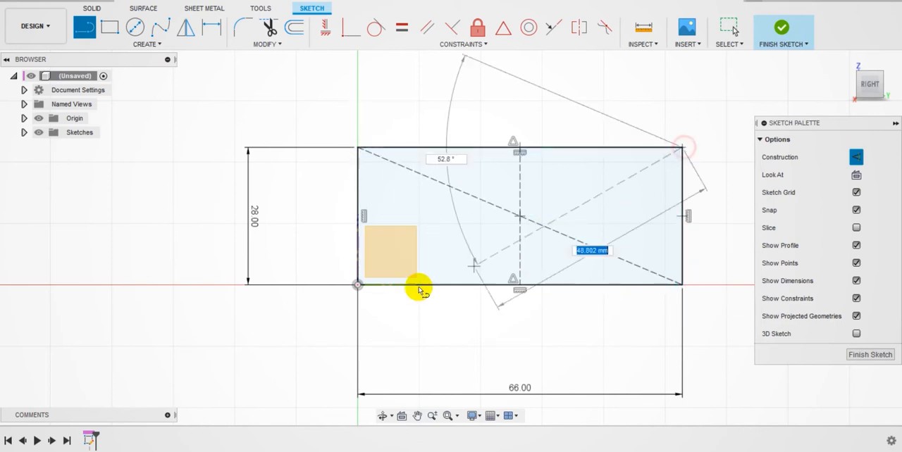
click(360, 286)
key(Escape)
click(859, 156)
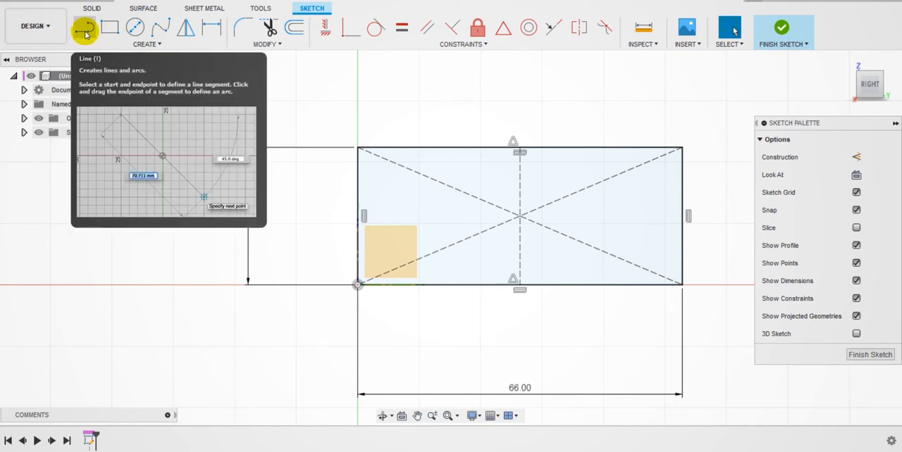
click(90, 31)
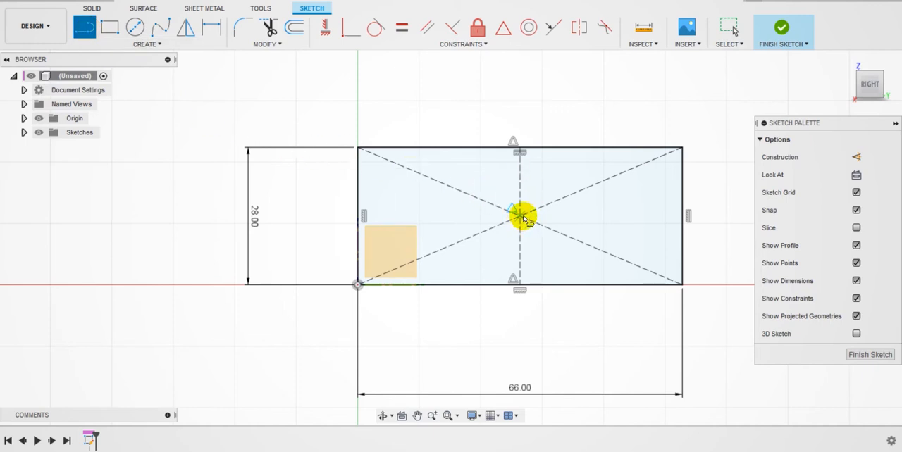
click(464, 285)
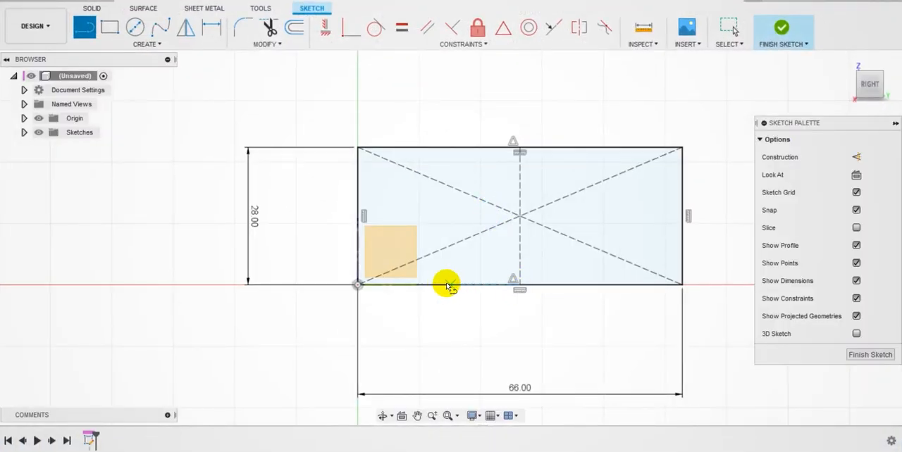
click(520, 285)
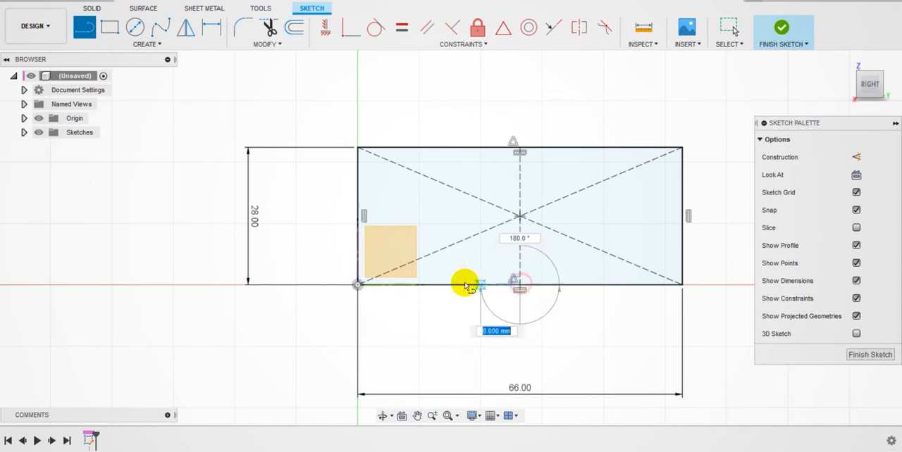
click(440, 285)
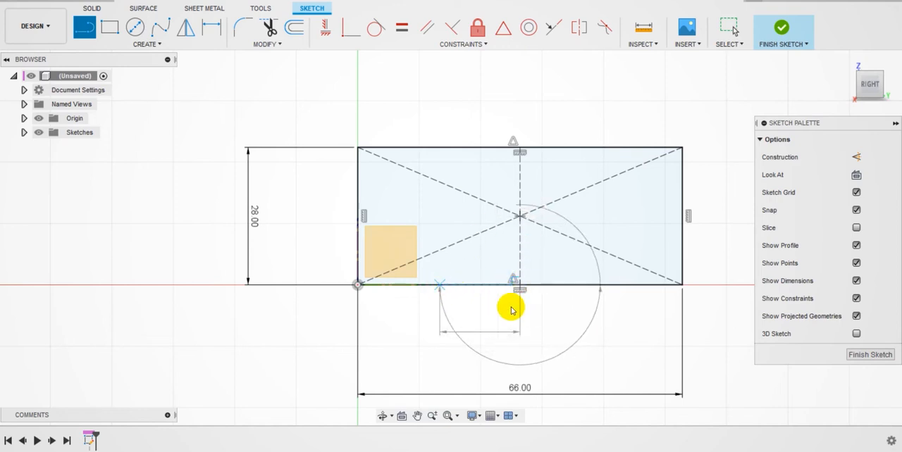
key(Escape)
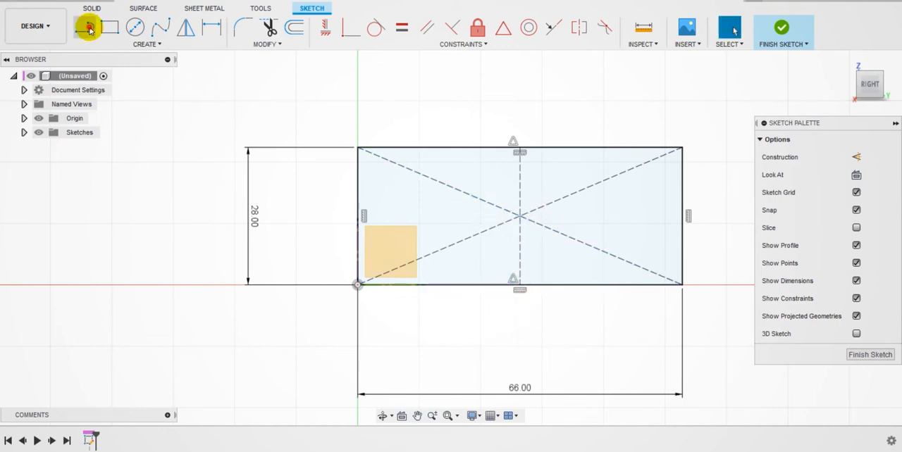
click(84, 27)
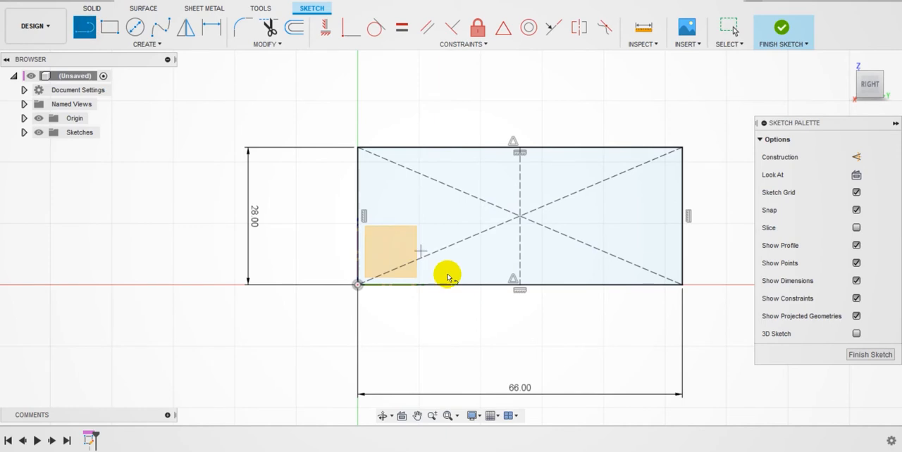
click(521, 286)
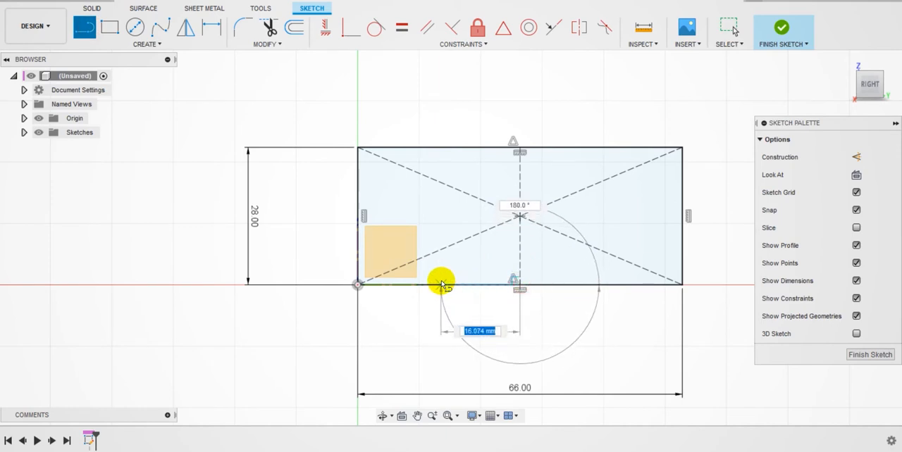
key(Escape)
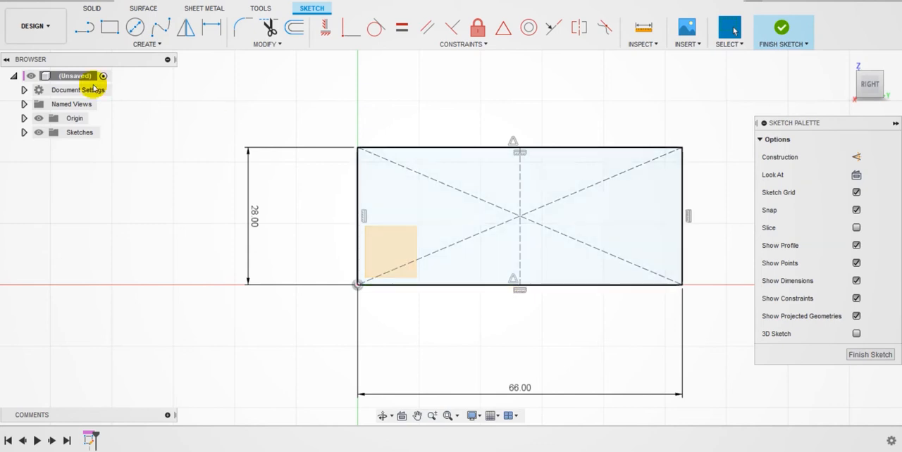
Step: Draw a 15 mm line along the rectangle's lower edge, starting at the edge's midpoint
click(84, 26)
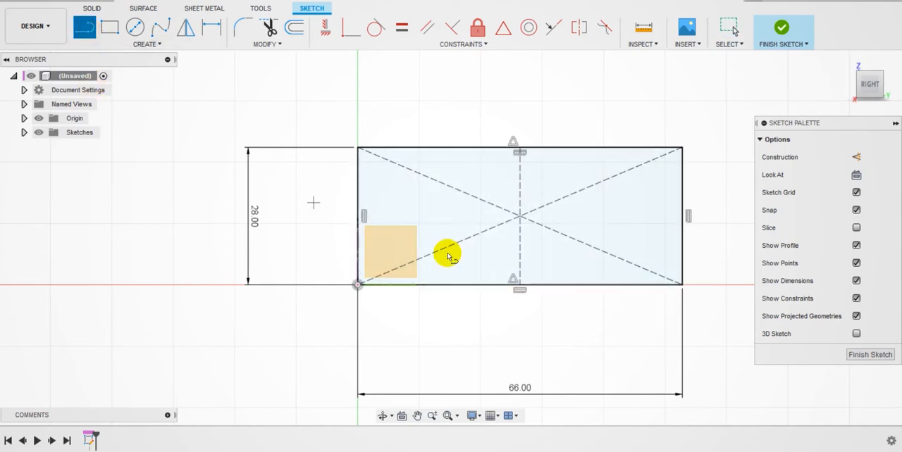
click(519, 285)
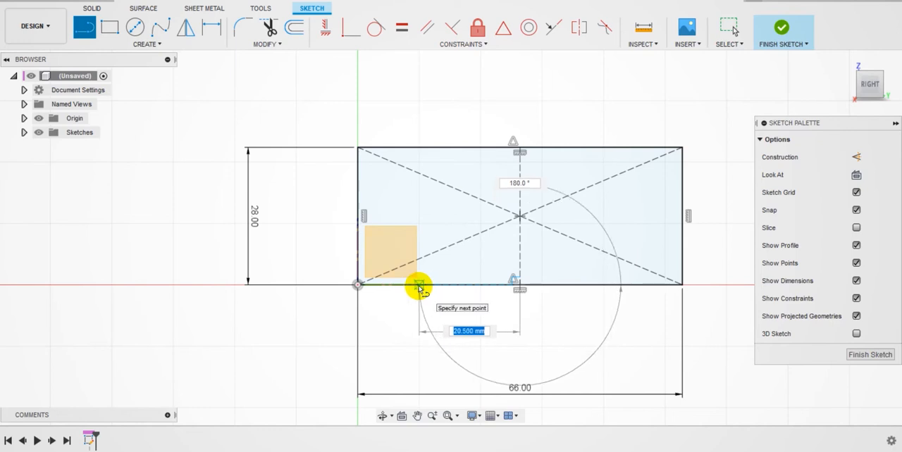
text(15)
key(Tab)
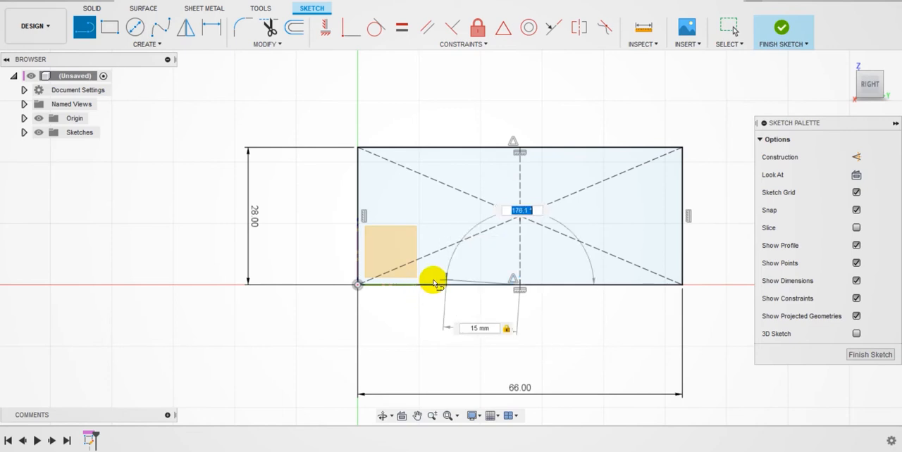
click(446, 285)
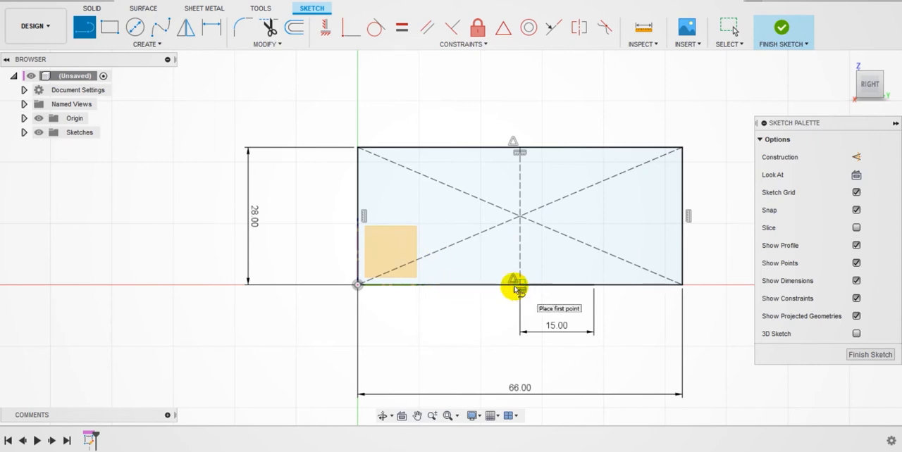
Step: Draw a 20 mm vertical line upward from the rectangle's lower edge, in the left half of the profile
click(419, 286)
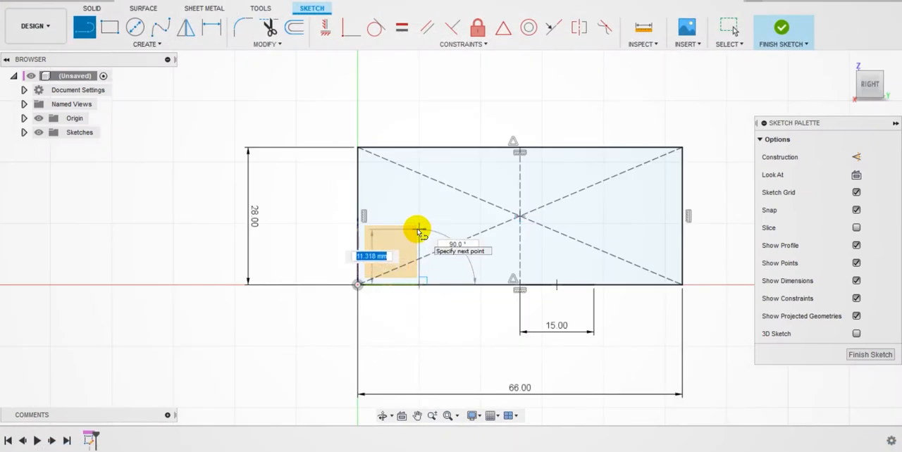
key(Tab)
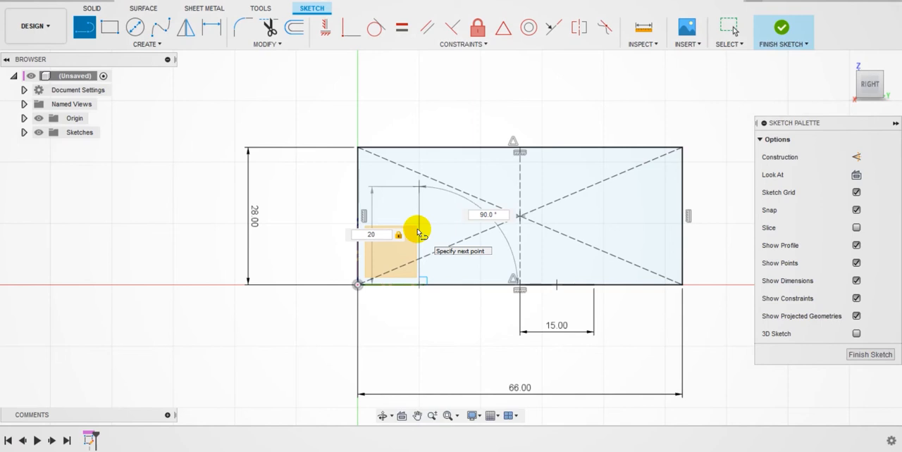
key(Return)
key(Escape)
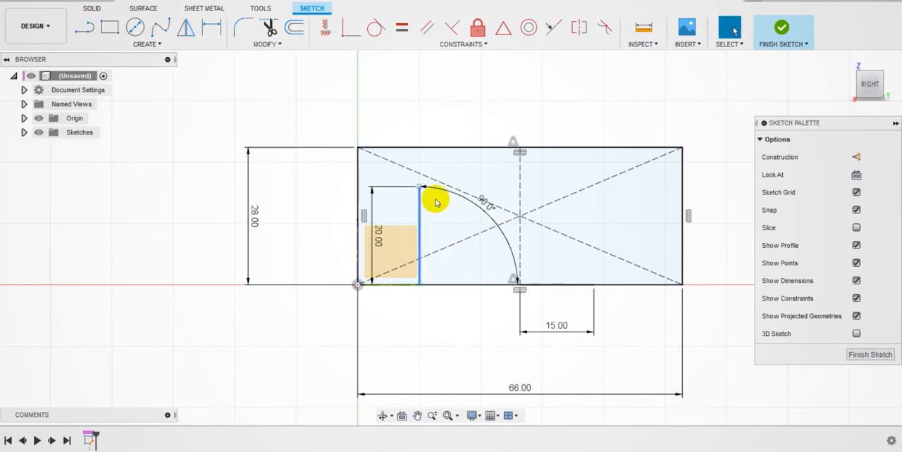
Step: Draw a horizontal line from the 20 mm line's upper end to the vertical construction centreline
click(84, 26)
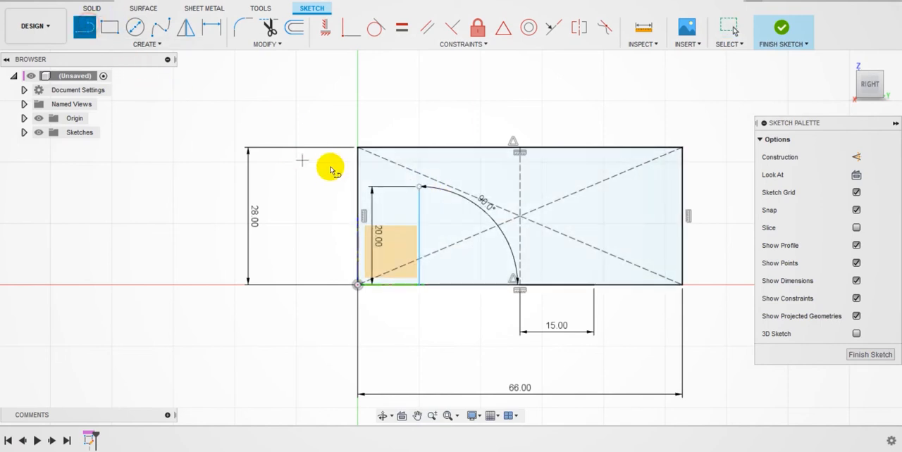
click(420, 188)
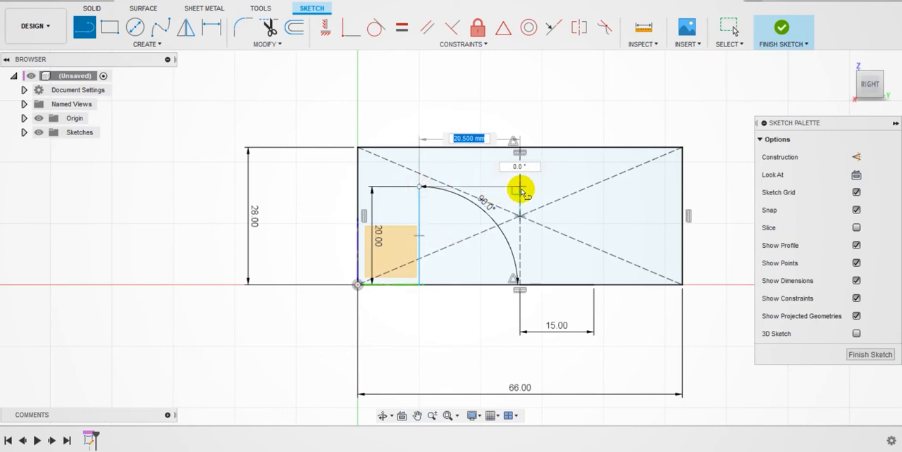
double_click(520, 188)
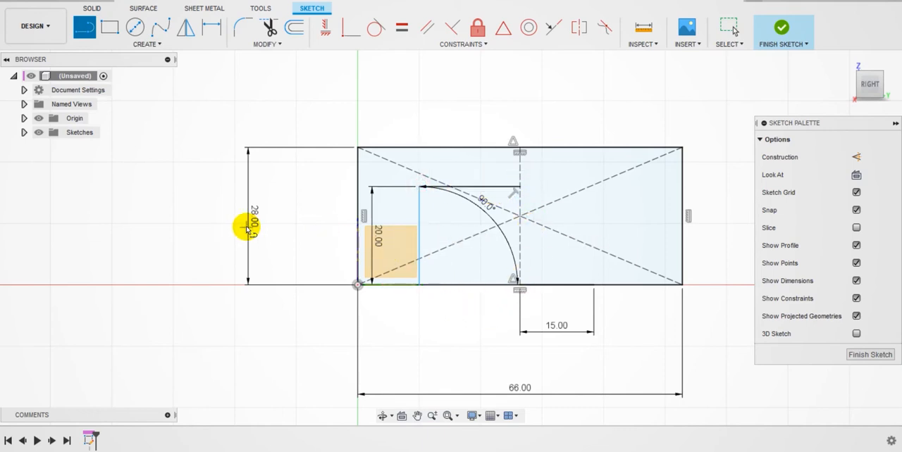
key(Escape)
Step: Dimension the horizontal line between the 20 mm line and the centreline to 15 mm
click(427, 284)
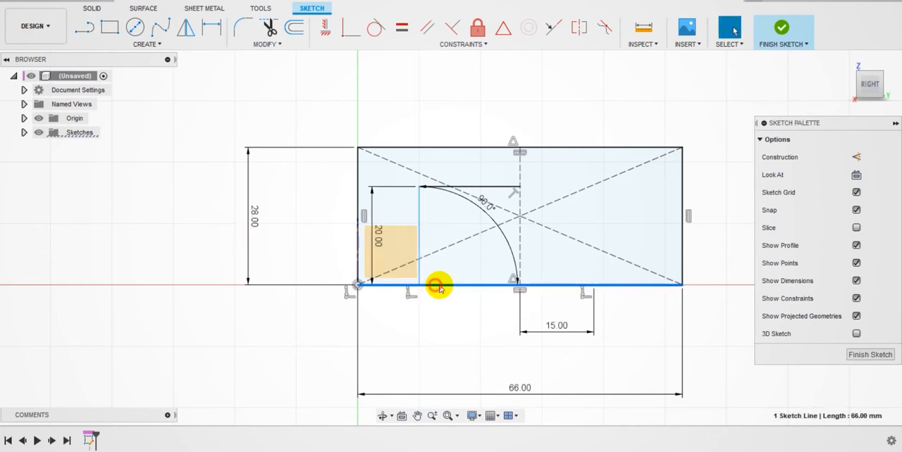
click(469, 285)
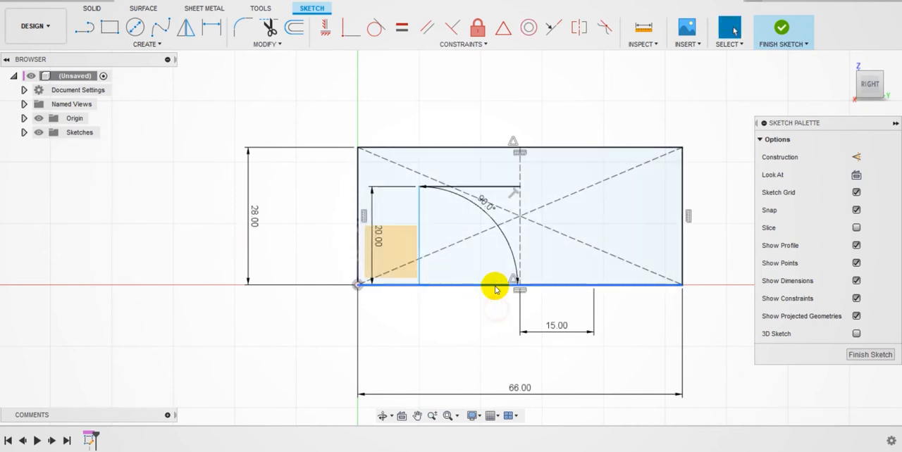
click(489, 303)
click(419, 204)
click(443, 186)
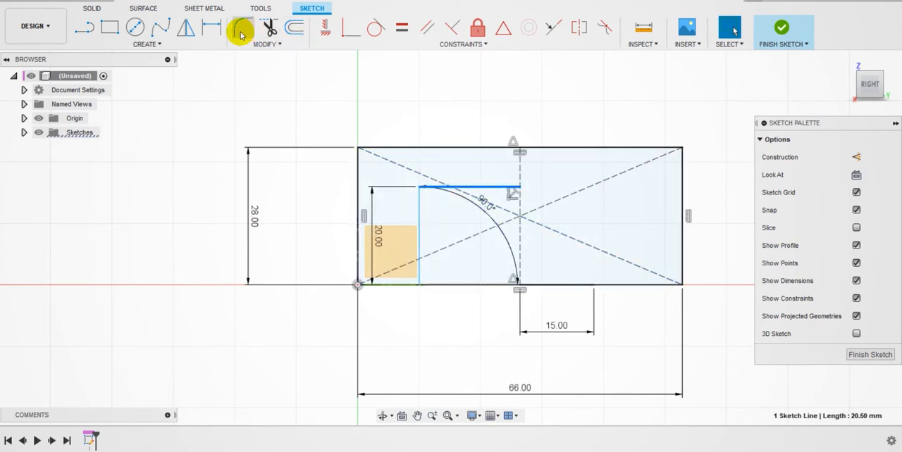
click(211, 27)
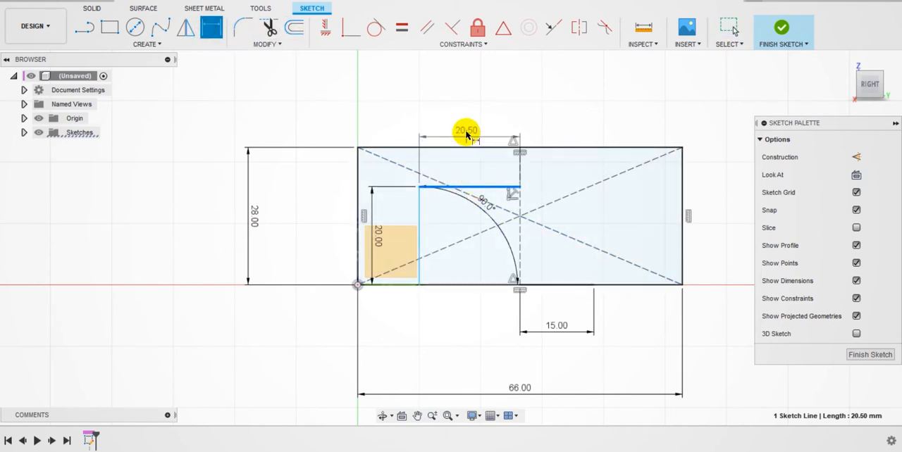
click(468, 115)
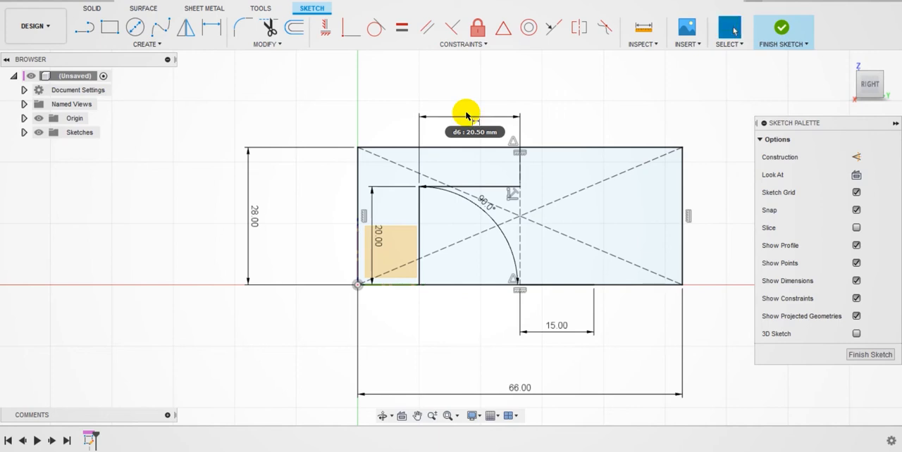
text(15)
key(Return)
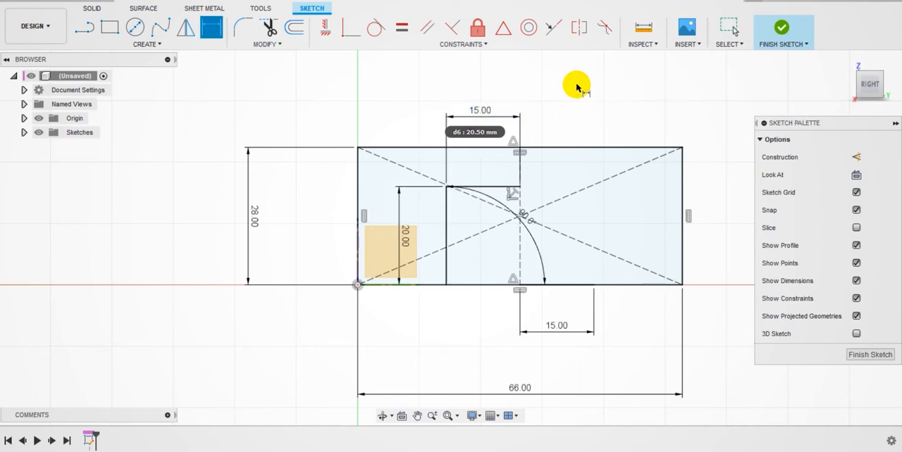
key(Escape)
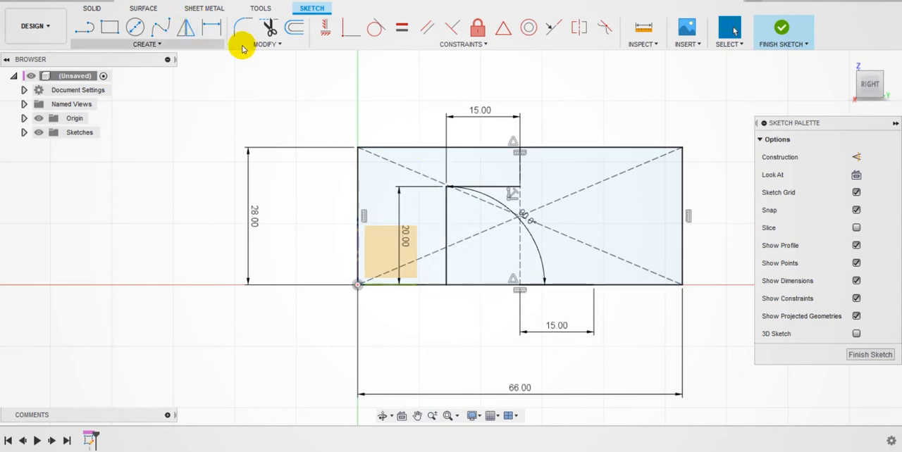
Step: Mirror the opening's vertical side and horizontal top line about the vertical construction centreline
click(185, 29)
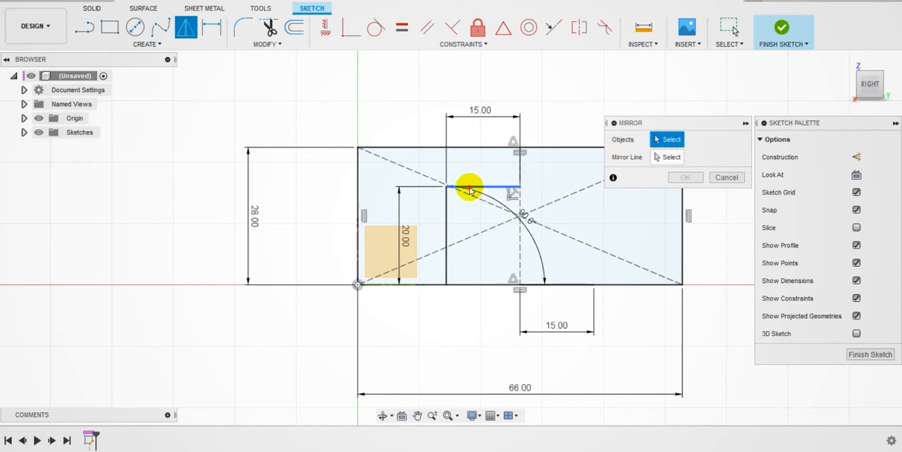
click(470, 187)
click(446, 205)
click(666, 157)
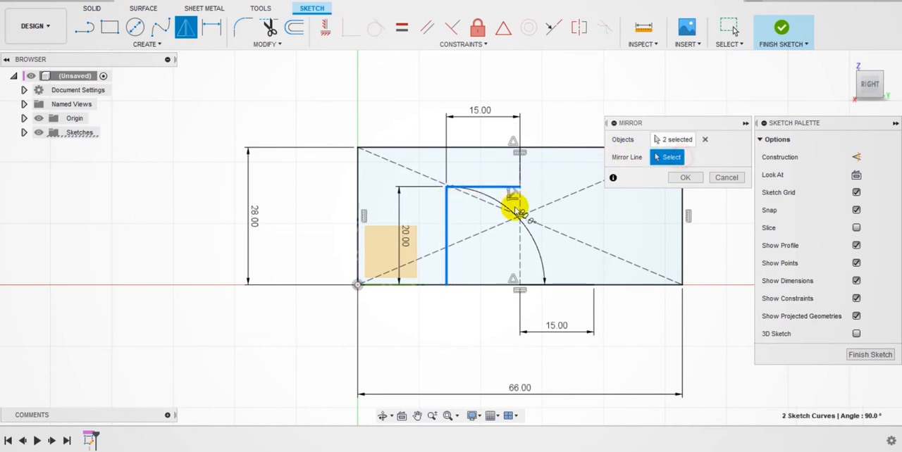
click(520, 247)
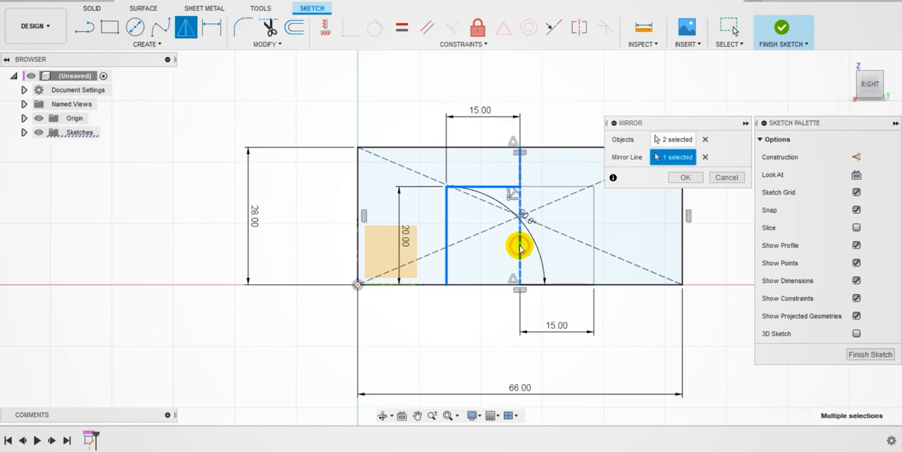
click(674, 180)
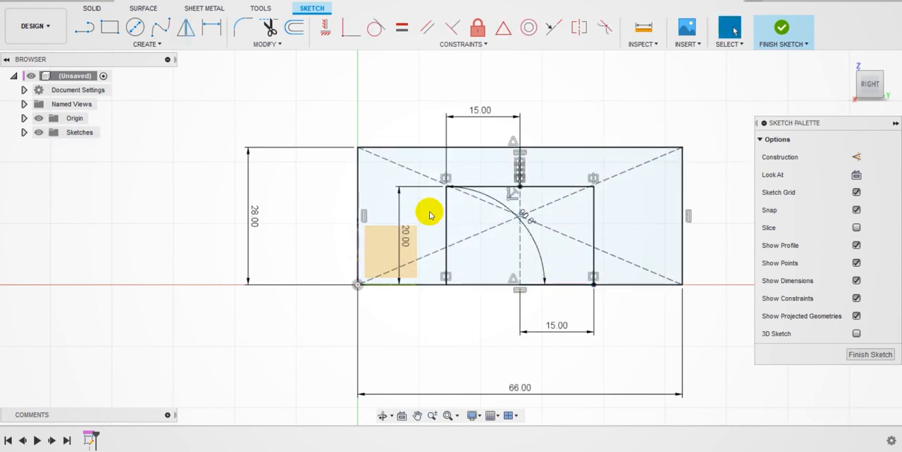
Step: Try trimming the rectangle's lower edge between the opening's two vertical sides, and undo the trims
click(266, 28)
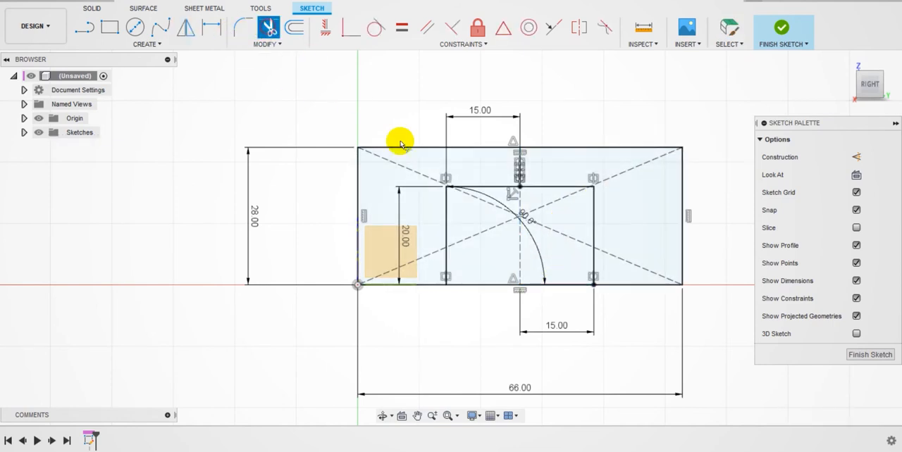
click(487, 287)
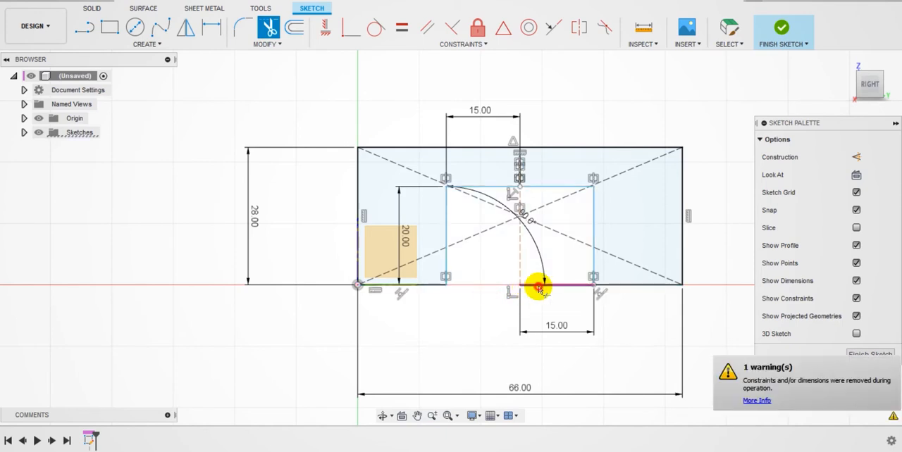
click(539, 283)
click(545, 285)
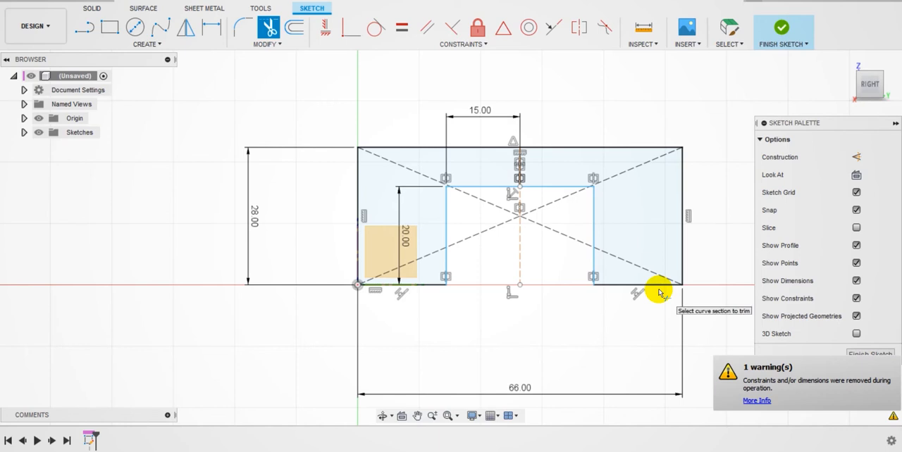
key(Escape)
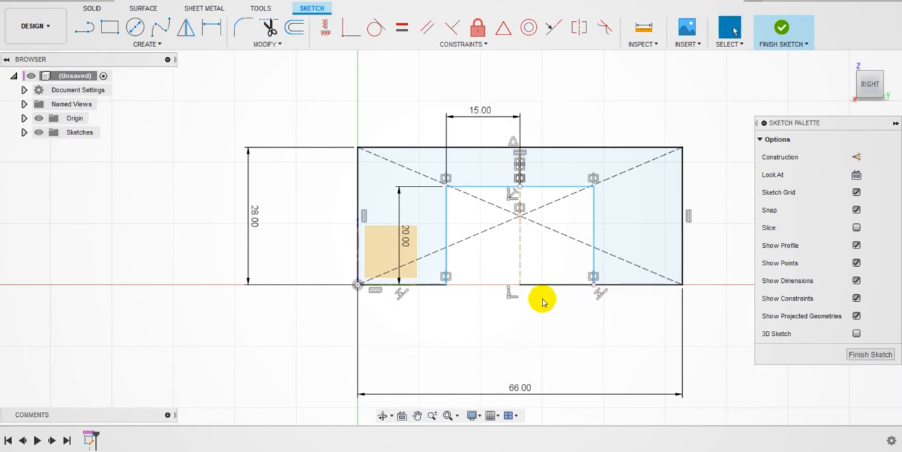
key(ctrl+z)
key(ctrl+z)
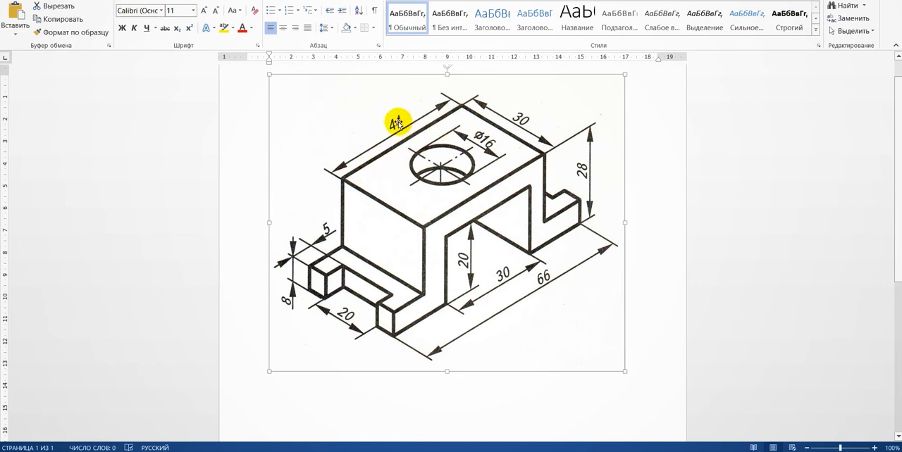
Step: Check the dimensions on the Word reference drawing, and draw an 11 mm horizontal line inward from the rectangle's left edge, low on that edge
drag(391, 132, 392, 128)
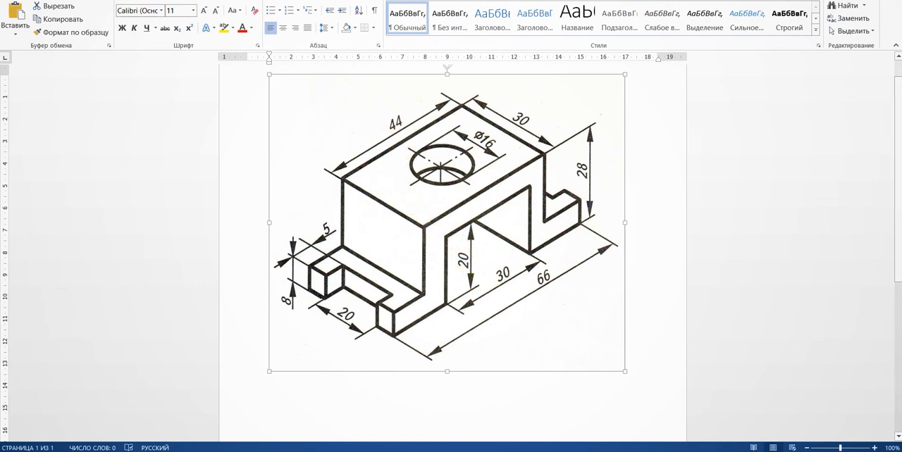
mouse_move(477, 451)
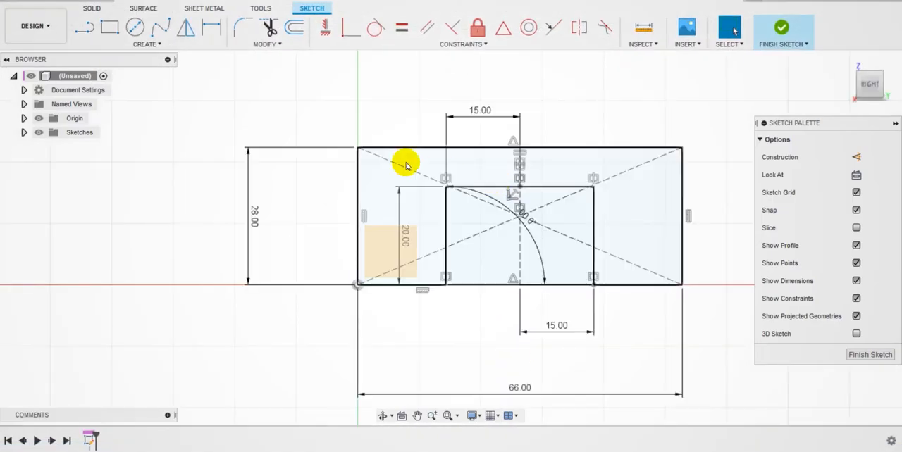
click(84, 27)
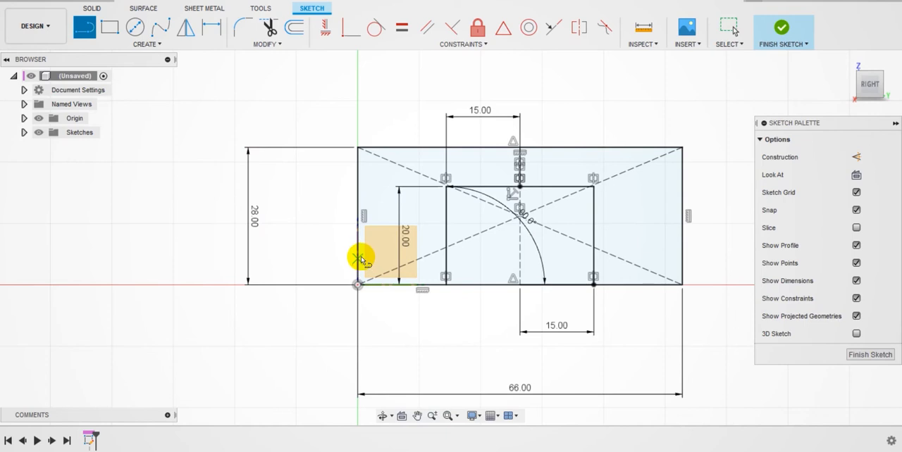
click(357, 283)
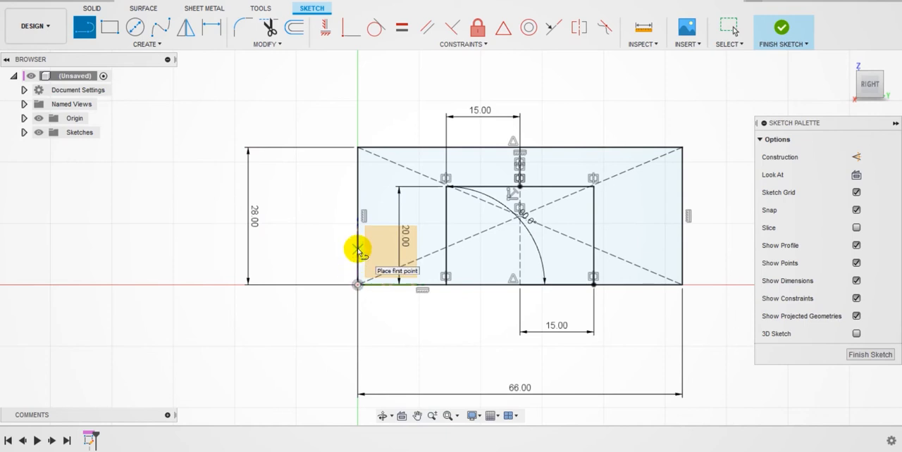
click(358, 252)
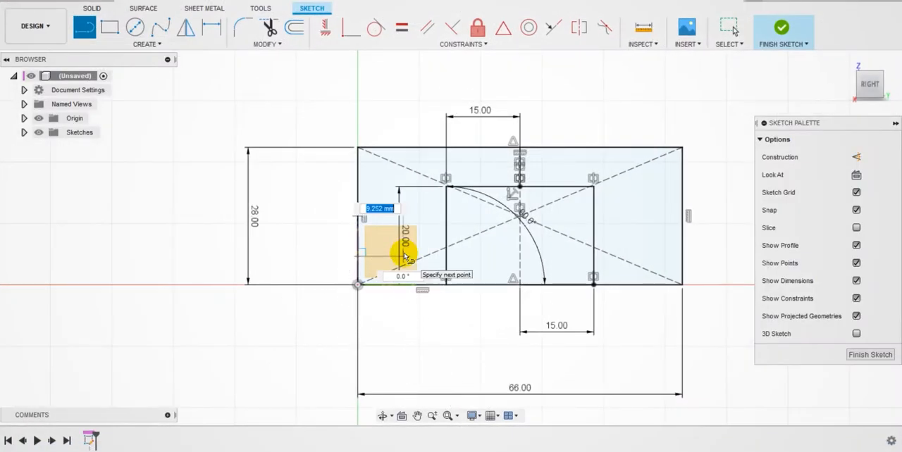
key(Return)
key(Escape)
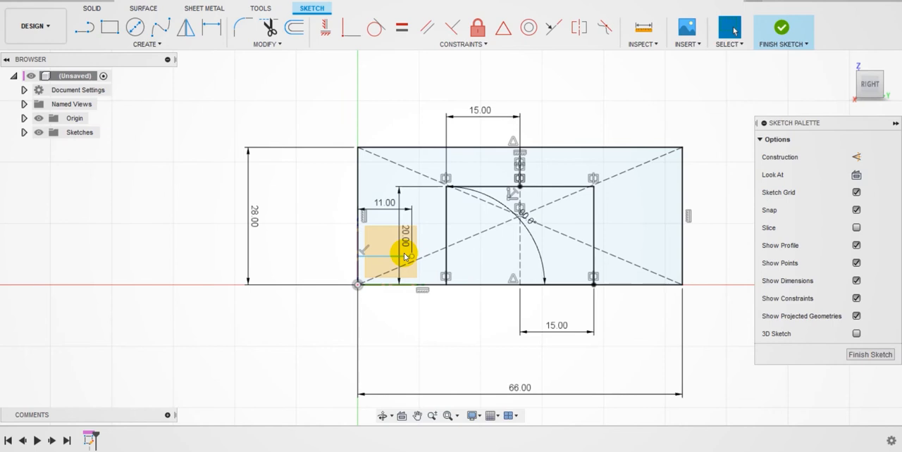
Step: Draw a vertical line from the 11 mm line's inner end up to the rectangle's upper edge
click(84, 26)
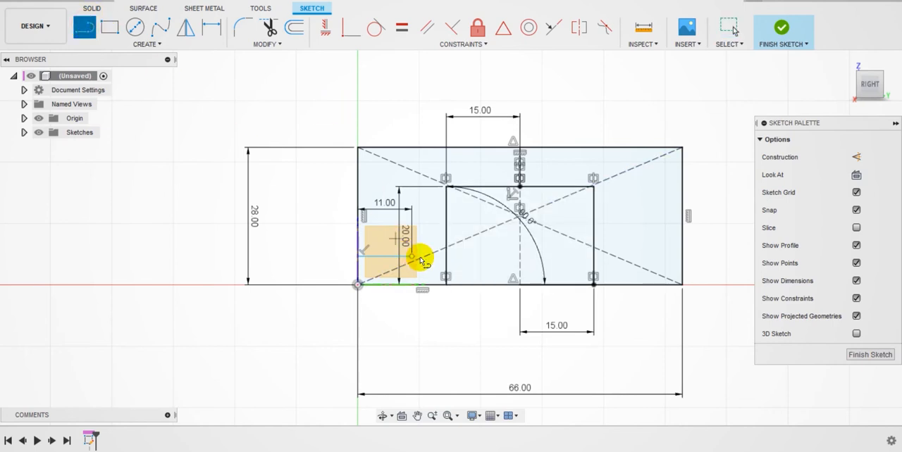
click(412, 256)
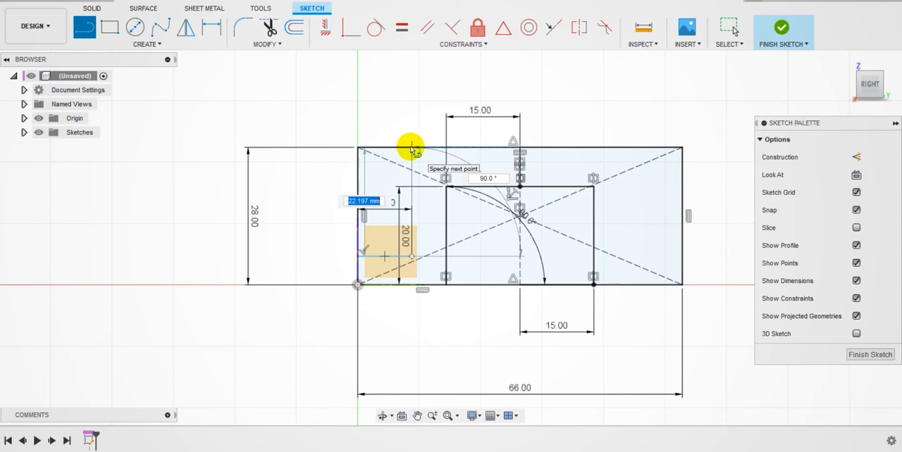
click(412, 148)
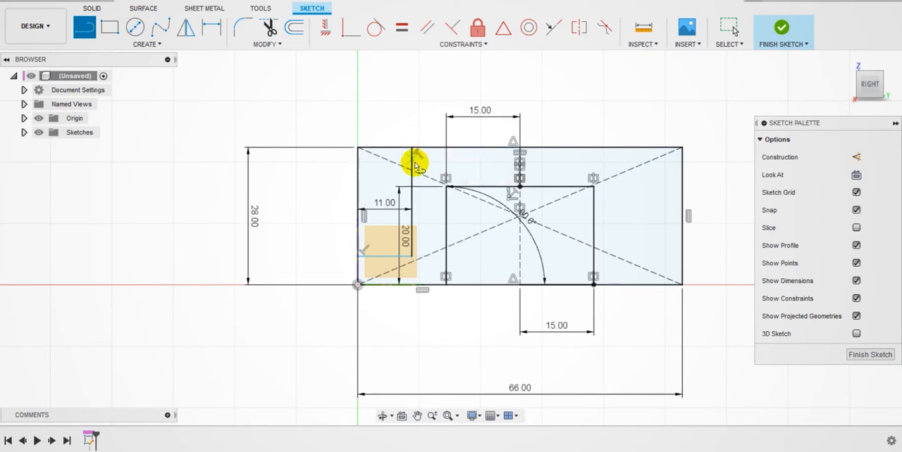
Step: Dimension the vertical line of the left corner cutout to 22 mm
click(212, 27)
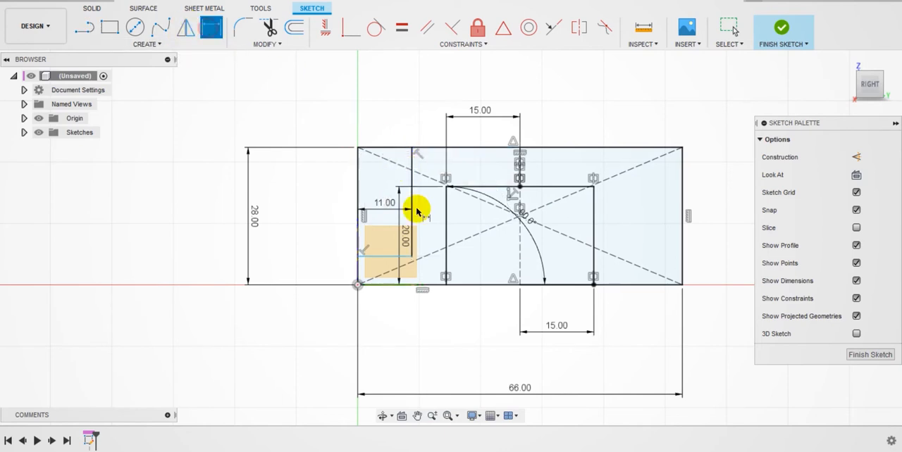
click(413, 205)
click(308, 206)
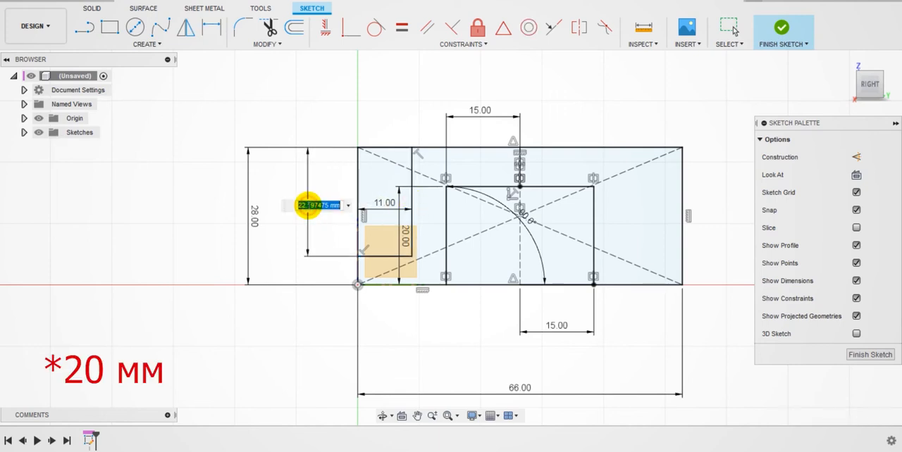
text(22)
key(Return)
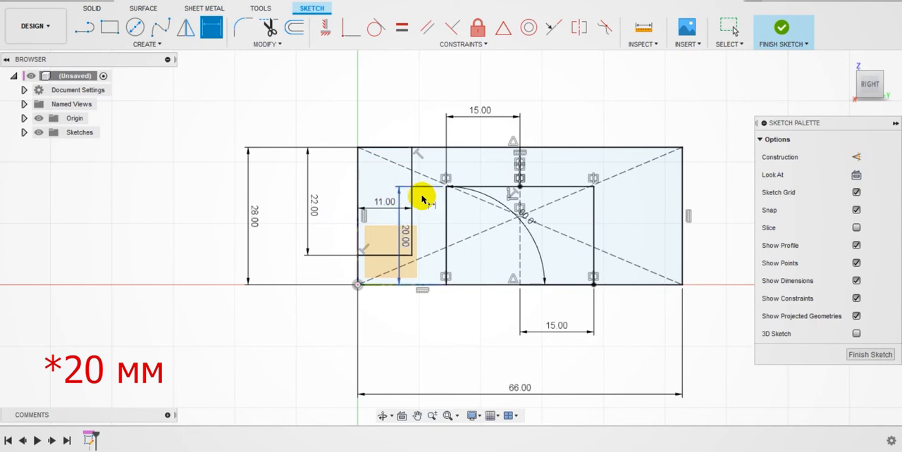
Step: Mirror the left corner cutout's two lines about the rectangle's vertical centre line and finish the sketch
click(185, 27)
click(413, 167)
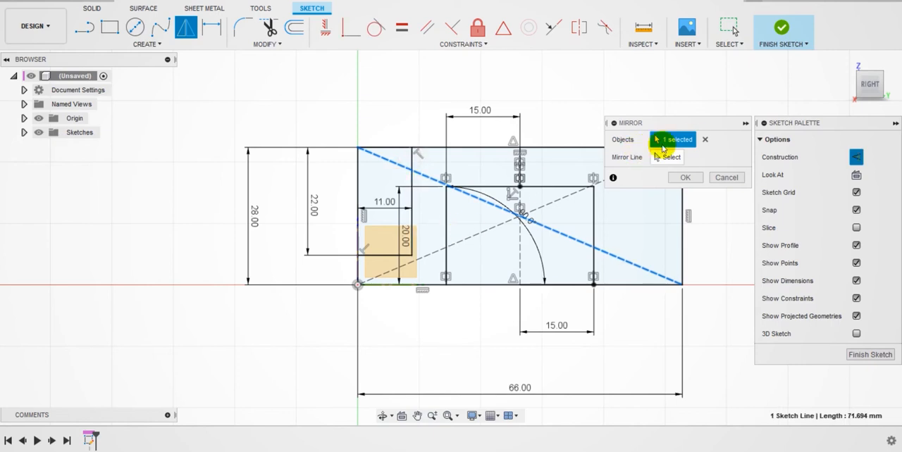
click(704, 140)
click(411, 187)
click(386, 254)
click(661, 158)
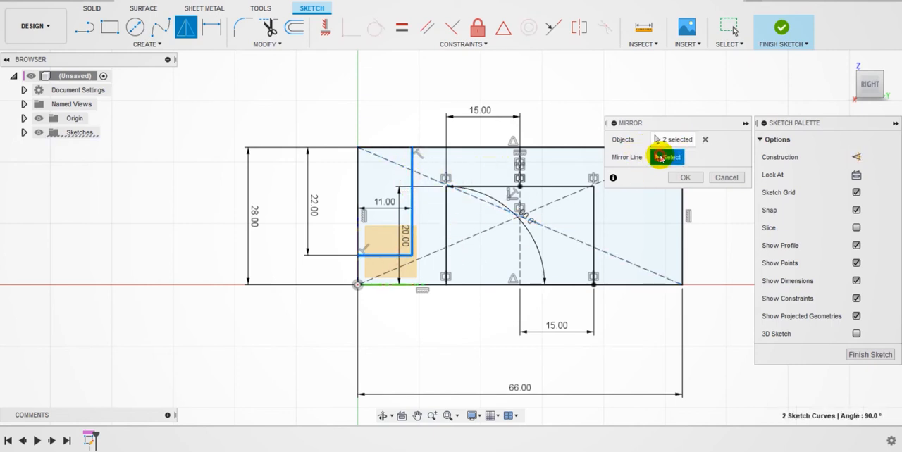
click(522, 229)
click(685, 178)
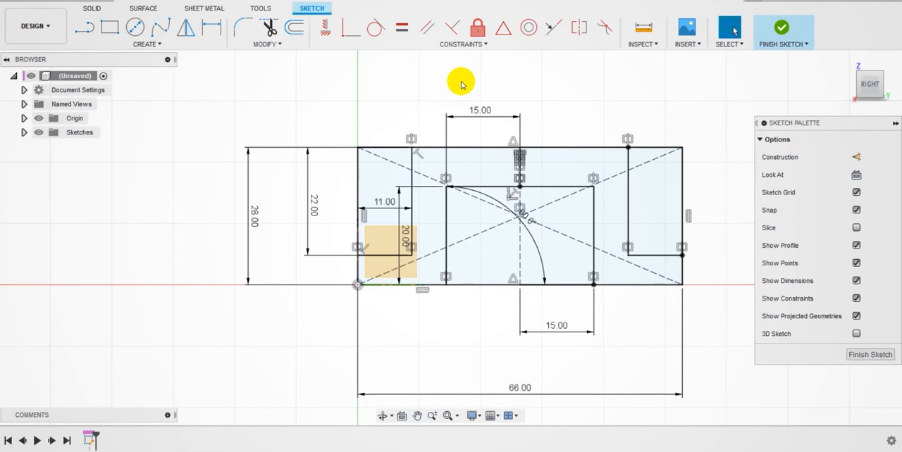
click(881, 356)
Step: Extrude the bracket profile, without the central opening and the corner cutouts, by 30 mm as a new body
mouse_move(868, 81)
mouse_down()
mouse_move(881, 86)
mouse_move(4, 90)
mouse_move(12, 100)
mouse_up()
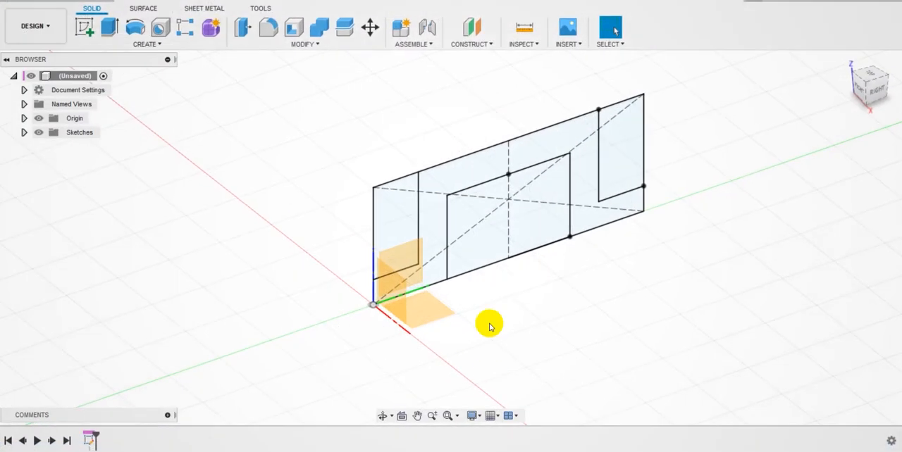
click(109, 27)
click(558, 144)
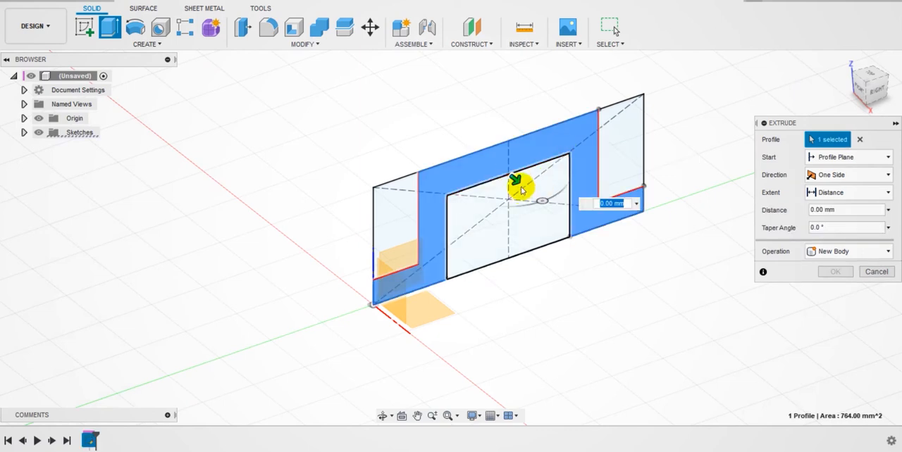
drag(519, 183, 571, 237)
text(30)
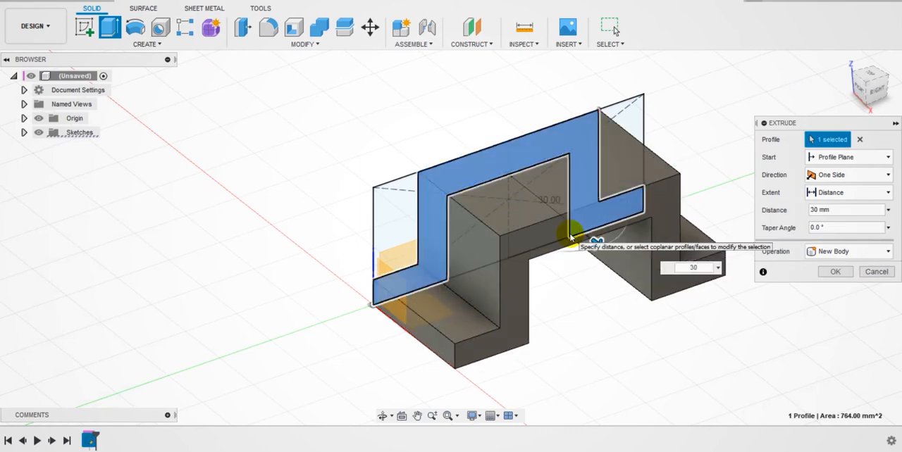
key(Return)
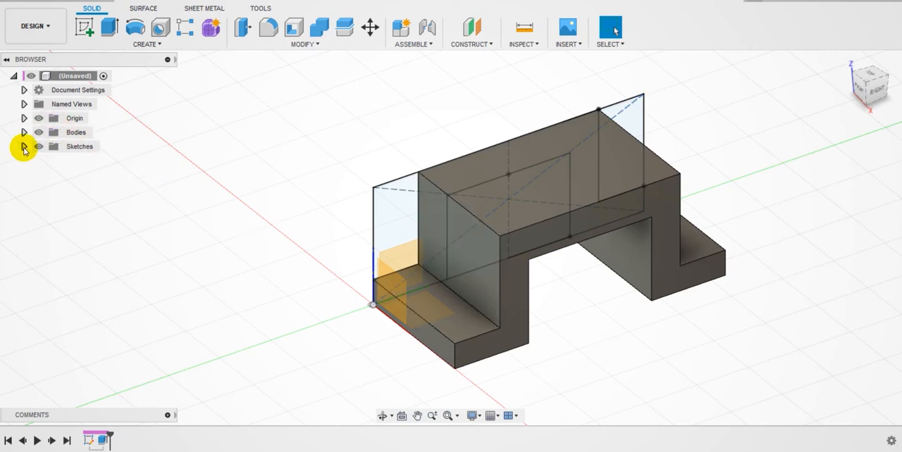
Step: Hide the profile sketch, Sketch1, and the origin geometry
click(24, 147)
click(49, 162)
click(49, 161)
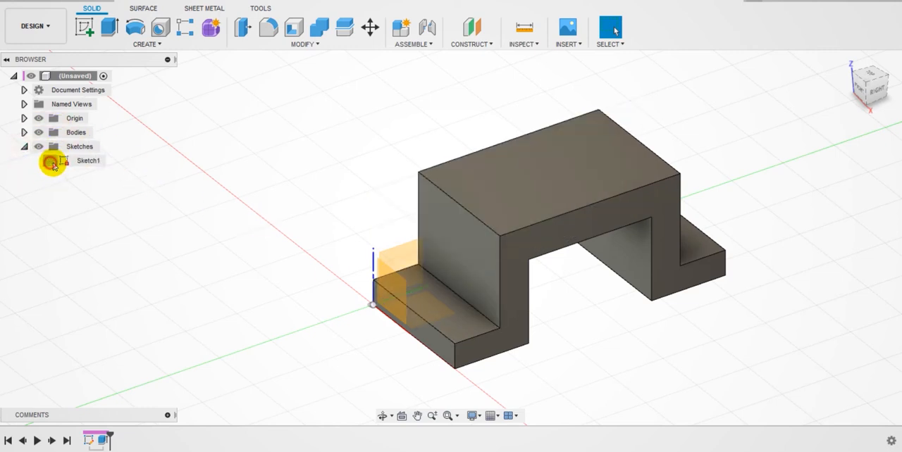
click(38, 119)
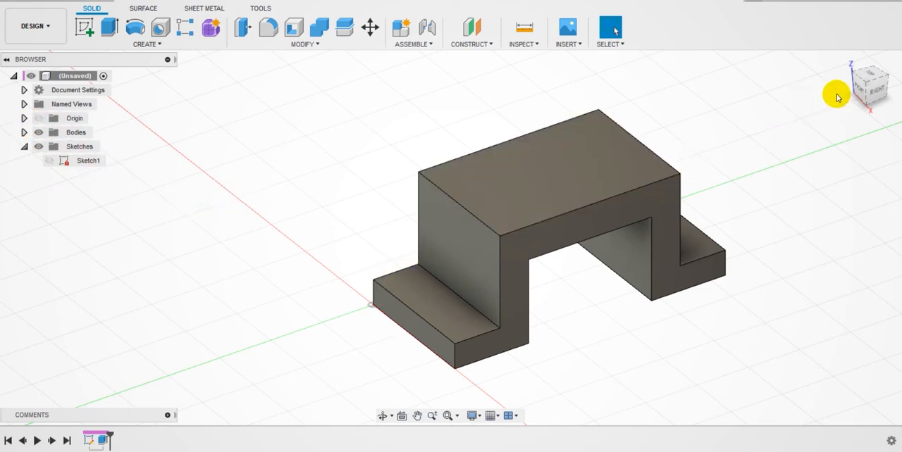
Step: Start a new sketch on the bracket's raised top face, viewed from above with the long side vertical
click(873, 76)
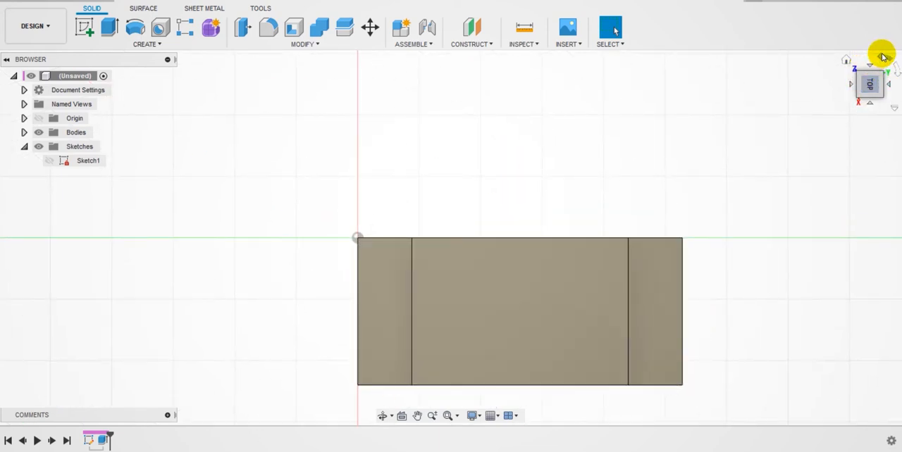
click(883, 56)
middle_drag(729, 113, 639, 184)
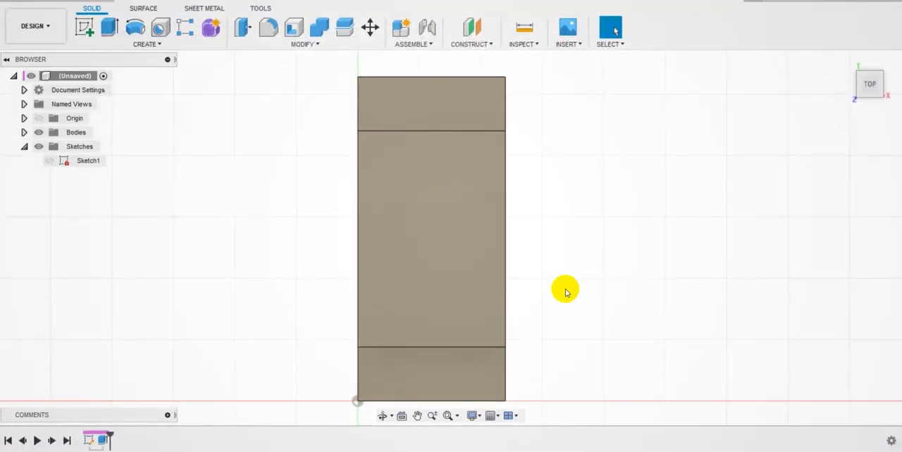
mouse_move(869, 92)
mouse_move(870, 92)
mouse_down()
mouse_move(785, 70)
mouse_move(879, 91)
mouse_up()
click(855, 87)
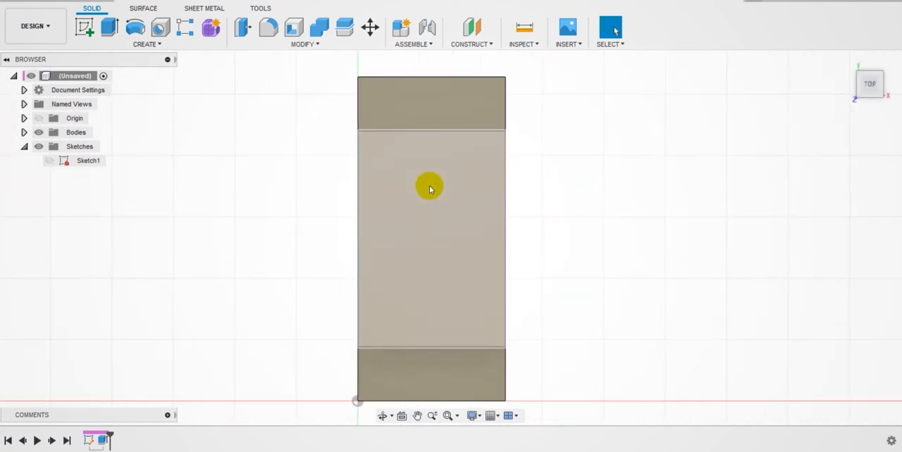
click(94, 32)
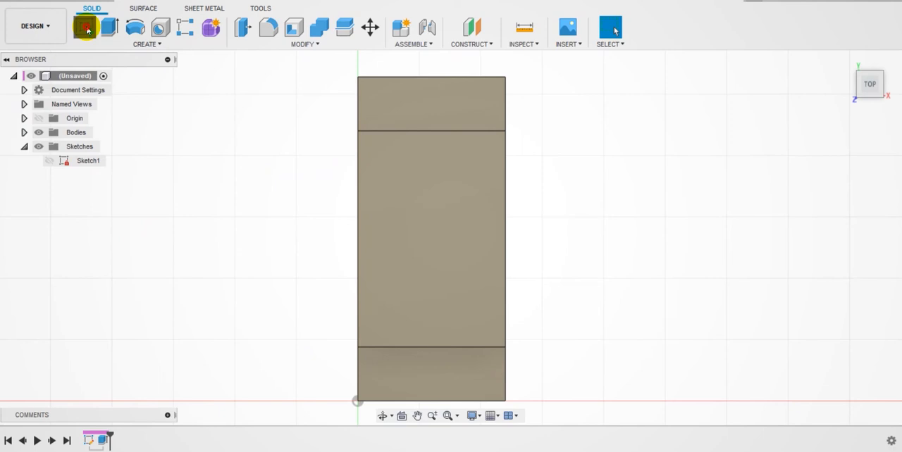
click(421, 213)
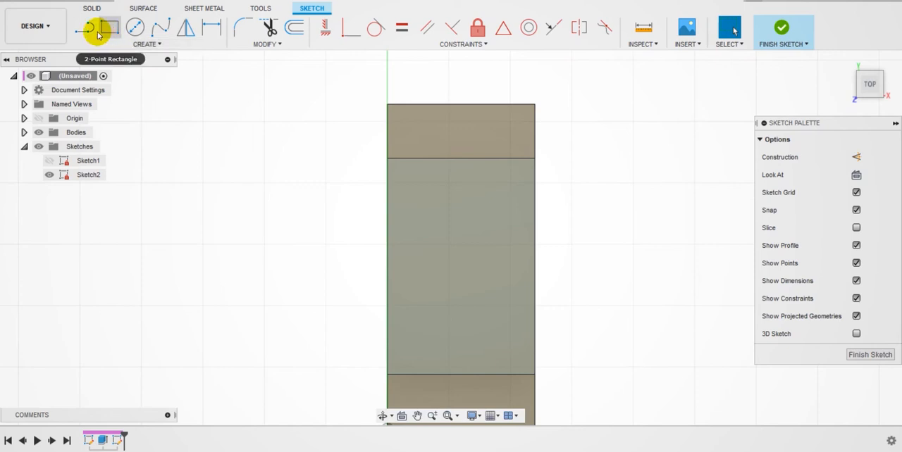
Step: Draw a 16 mm diameter circle at the centre of the bracket's raised top face
click(85, 28)
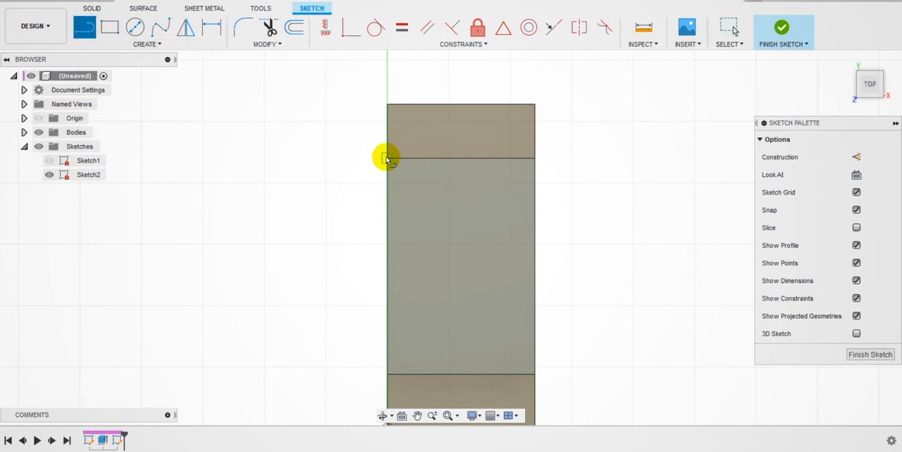
click(135, 26)
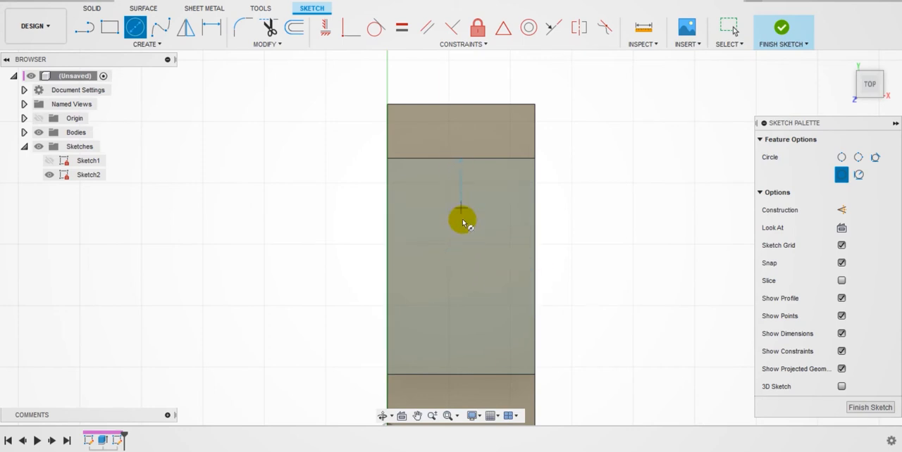
click(461, 267)
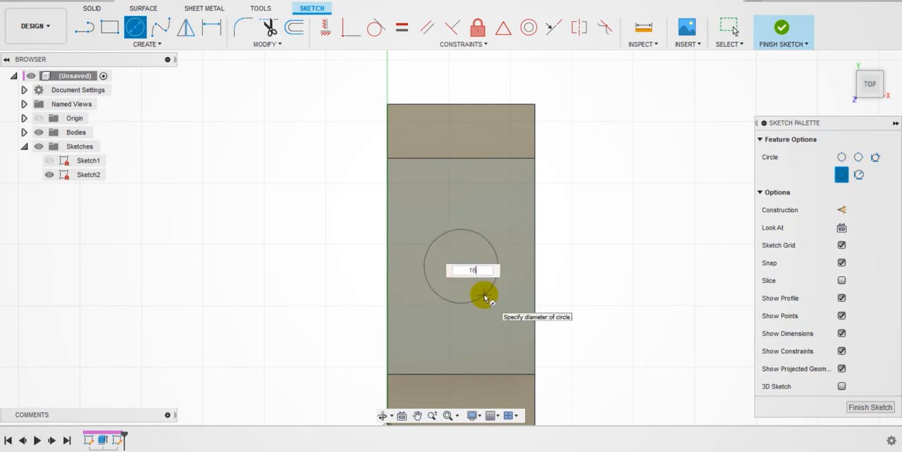
key(Return)
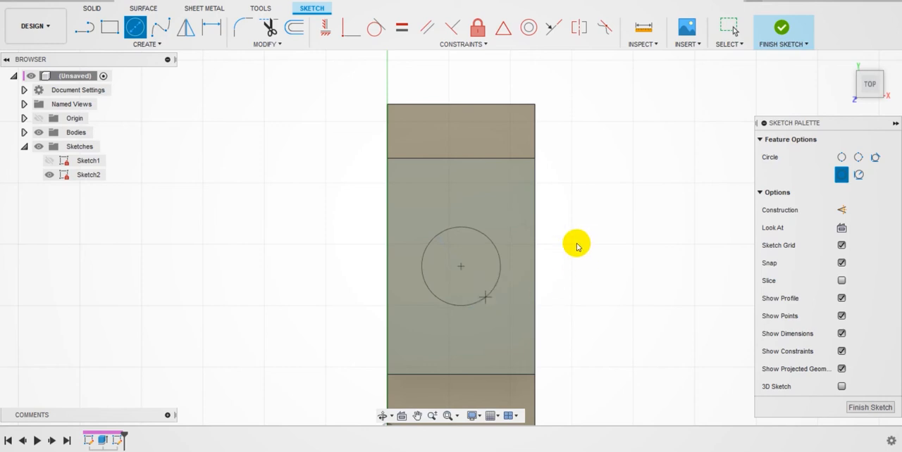
key(Escape)
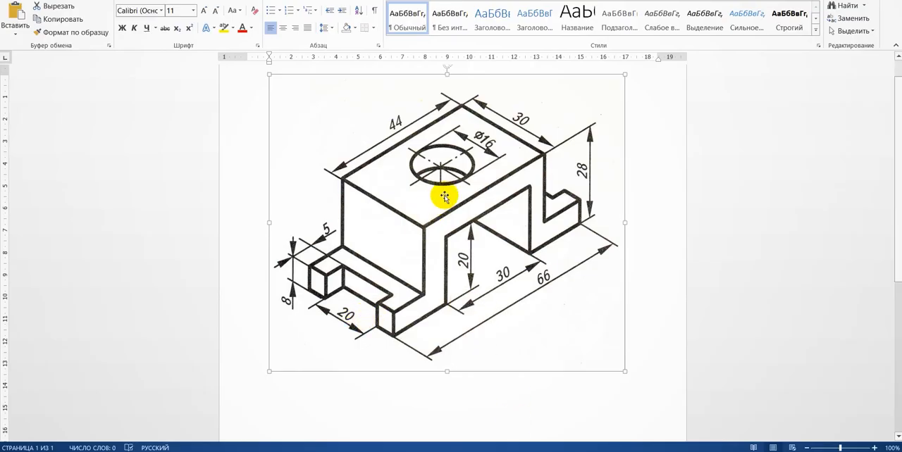
Step: Check the dimensions on the Word reference drawing, switch back to Fusion 360, and finish the circle sketch
click(491, 145)
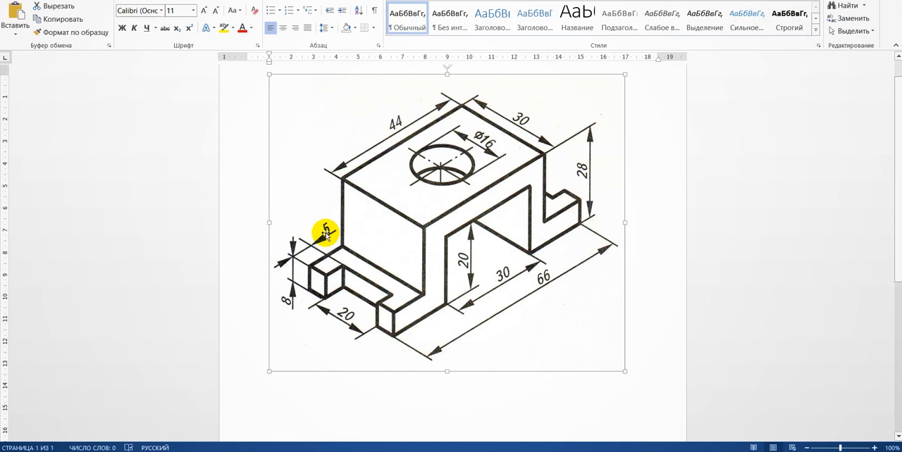
mouse_move(483, 450)
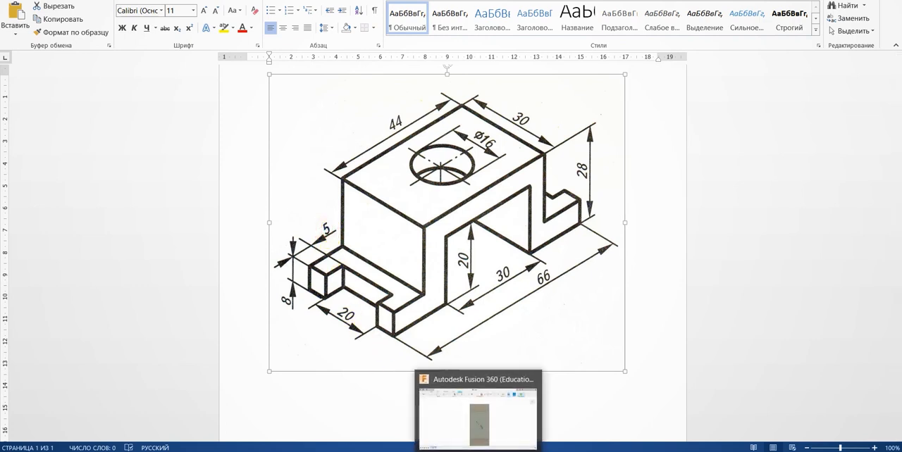
click(483, 412)
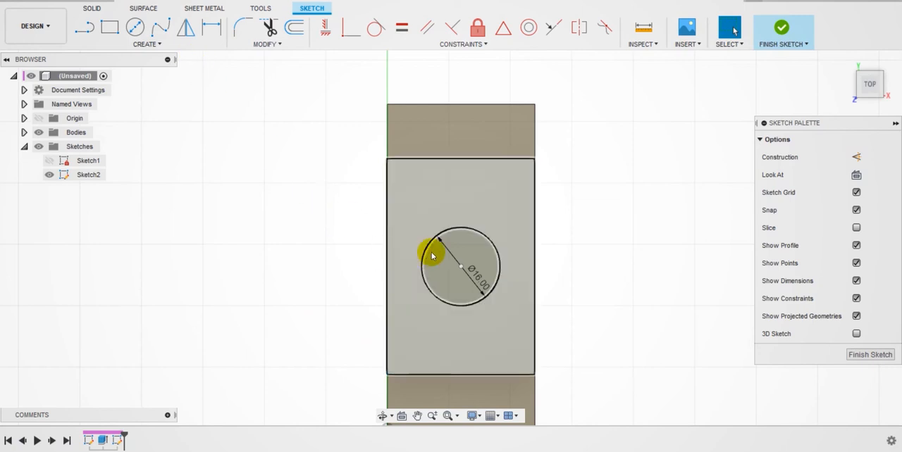
click(82, 29)
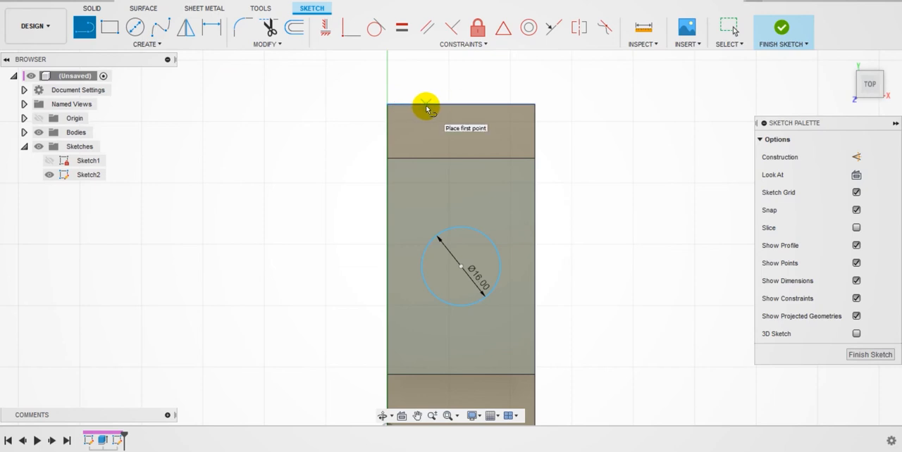
click(871, 355)
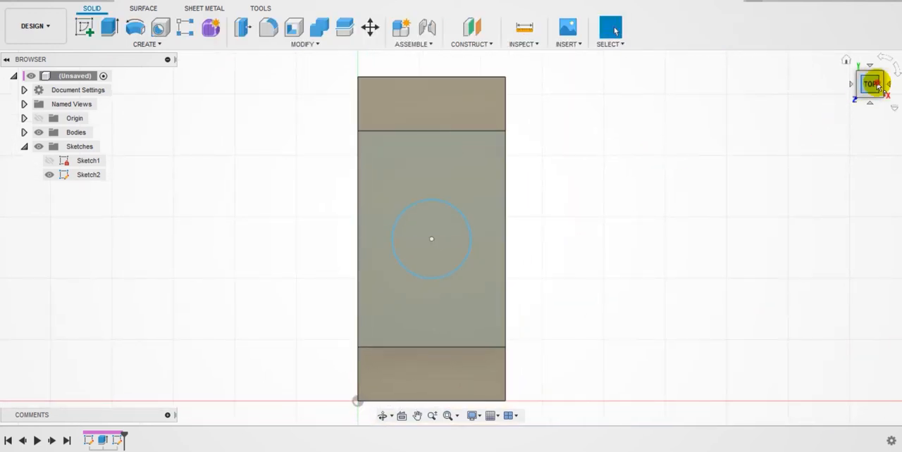
Step: Extrude the circle by -15 mm as a cut through the top plate, and hide Sketch2
click(870, 83)
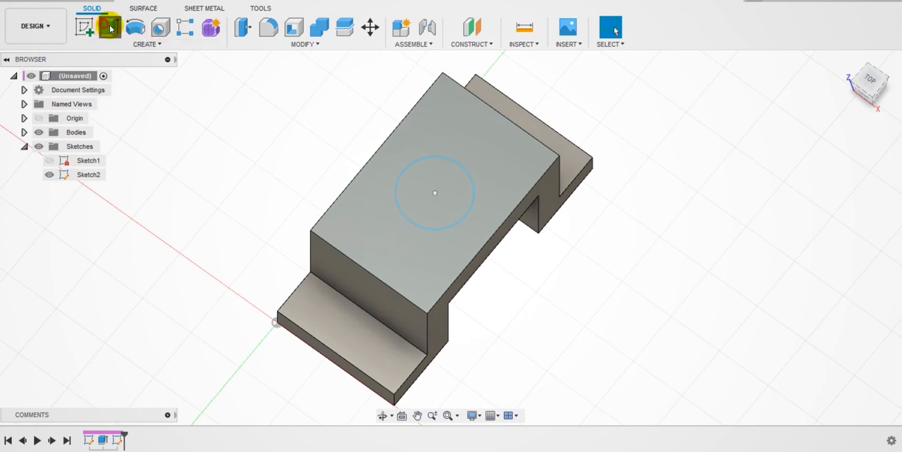
click(110, 27)
click(440, 200)
drag(434, 196, 494, 238)
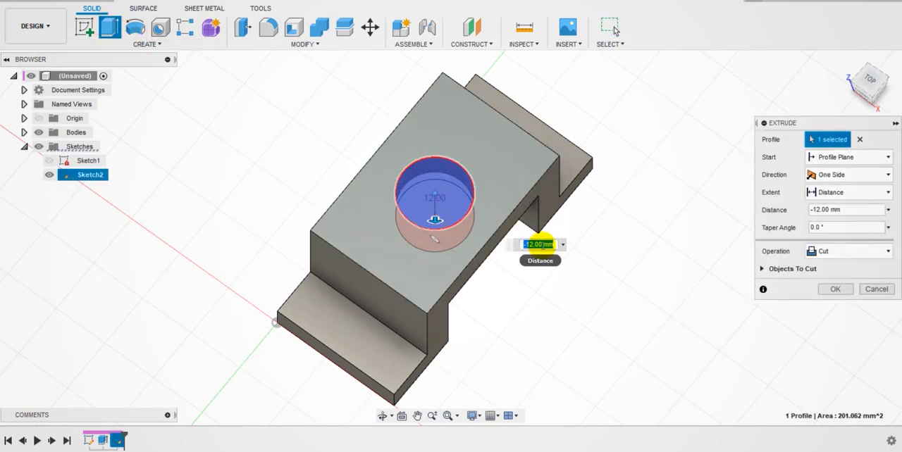
click(539, 244)
text(-15)
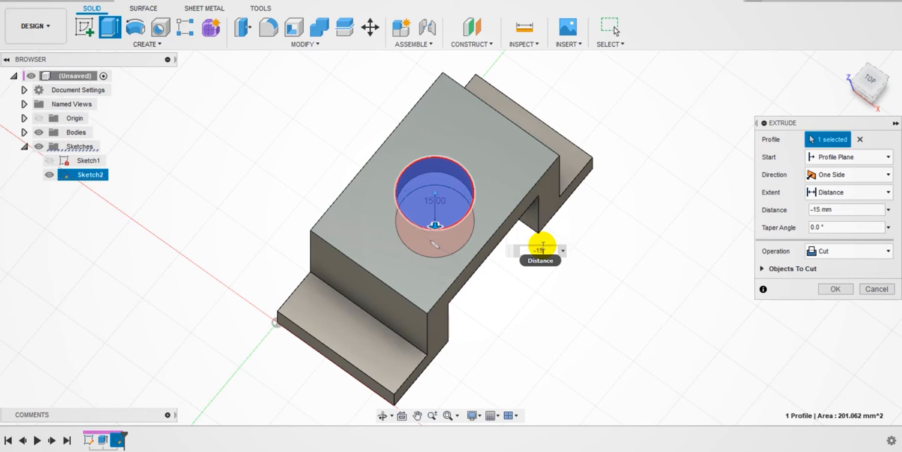
key(Return)
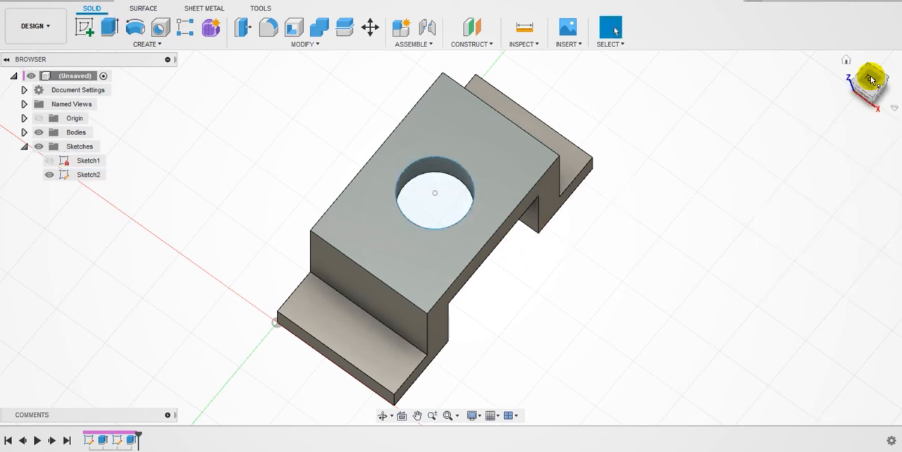
click(49, 175)
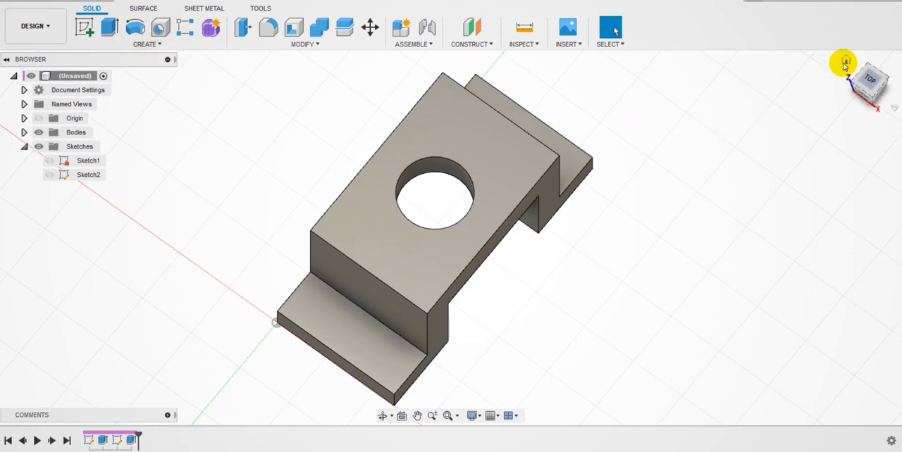
Step: Check the foot slot on the reference drawing and start a new sketch on the upper face of the foot at the origin
click(846, 61)
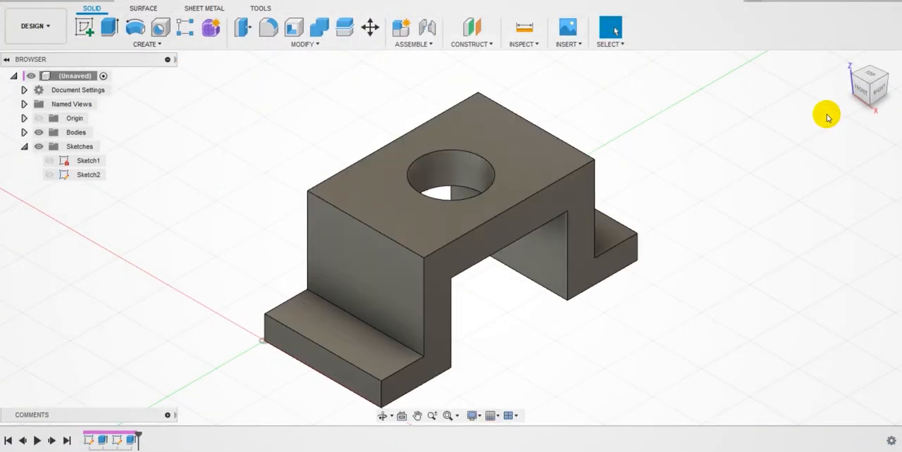
click(84, 27)
click(367, 356)
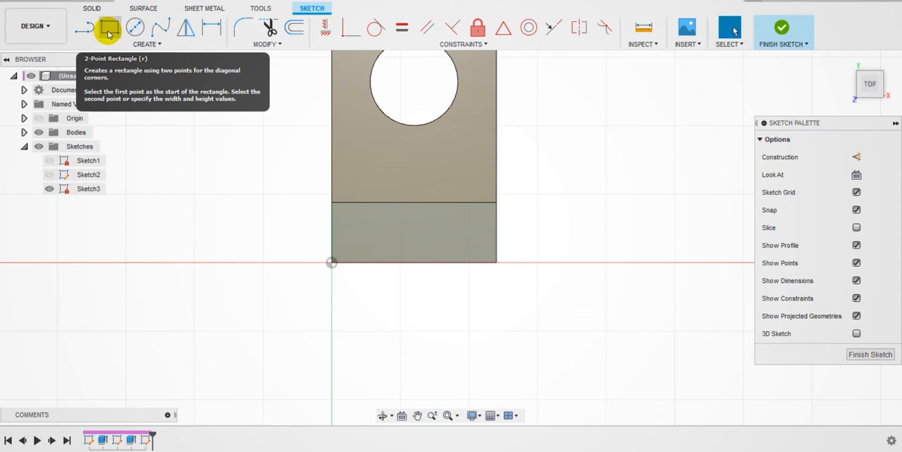
click(110, 33)
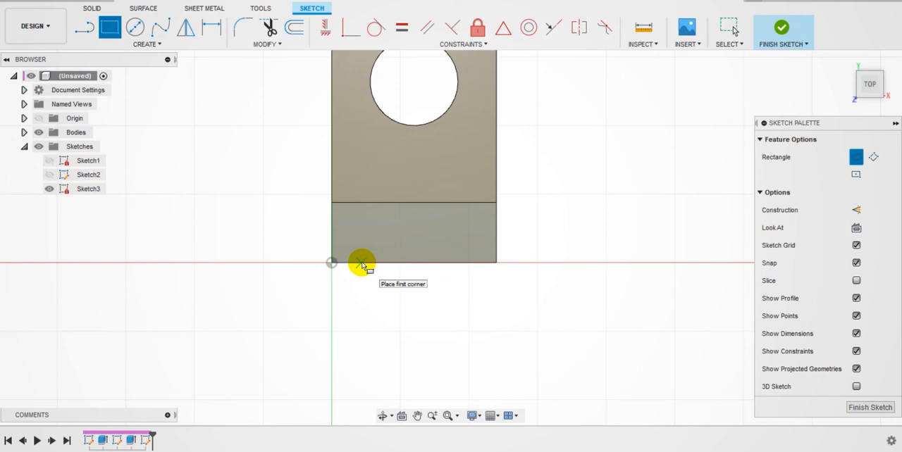
click(362, 264)
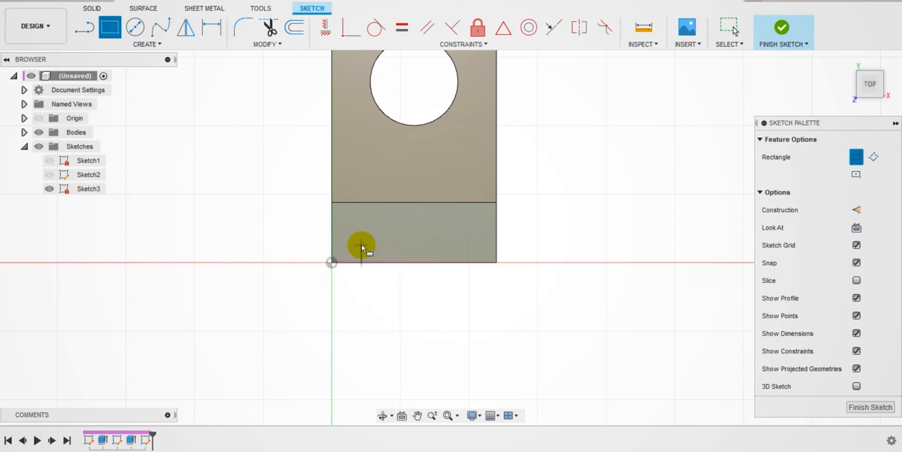
click(442, 228)
click(85, 27)
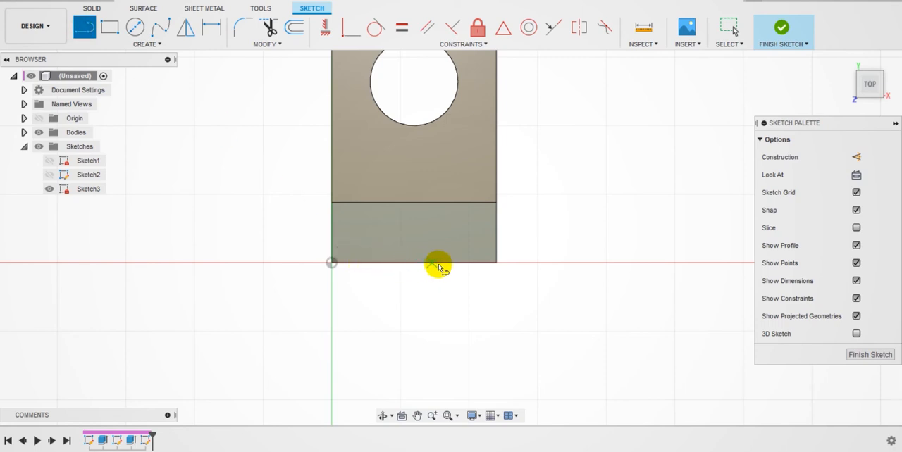
click(415, 234)
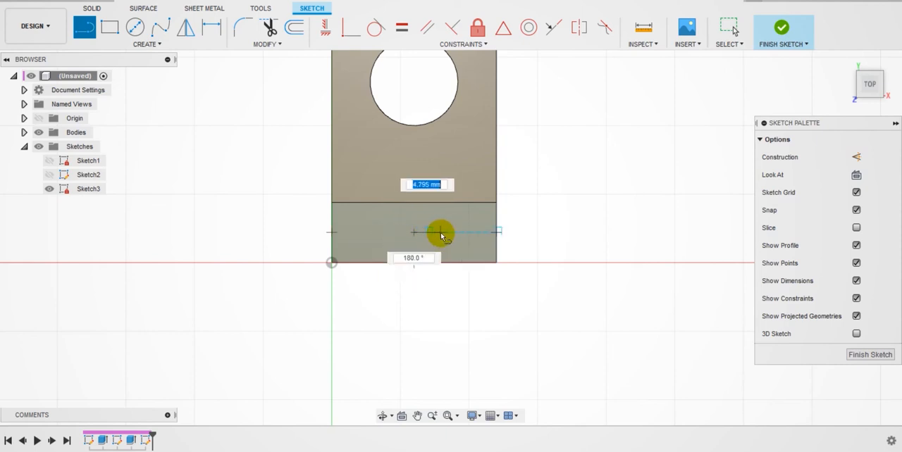
key(Escape)
Step: Draw a 5 mm line from the foot's outer edge inward, perpendicular to the edge, as the first side of the slot
click(86, 27)
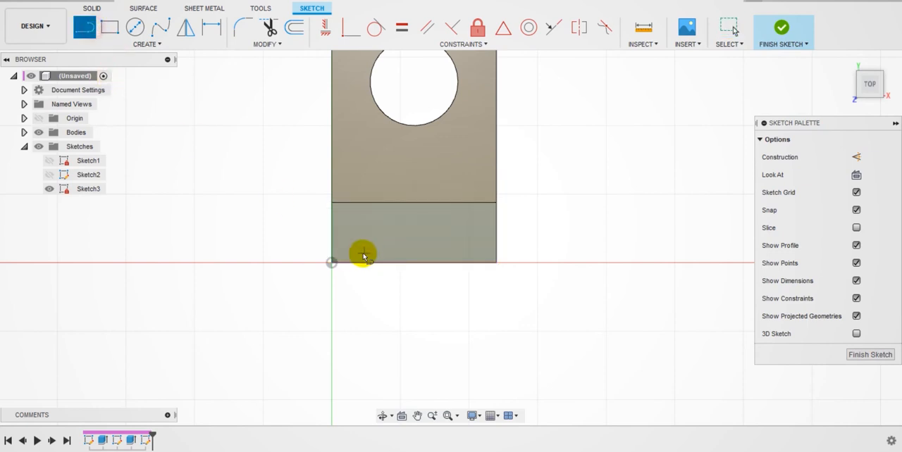
click(360, 265)
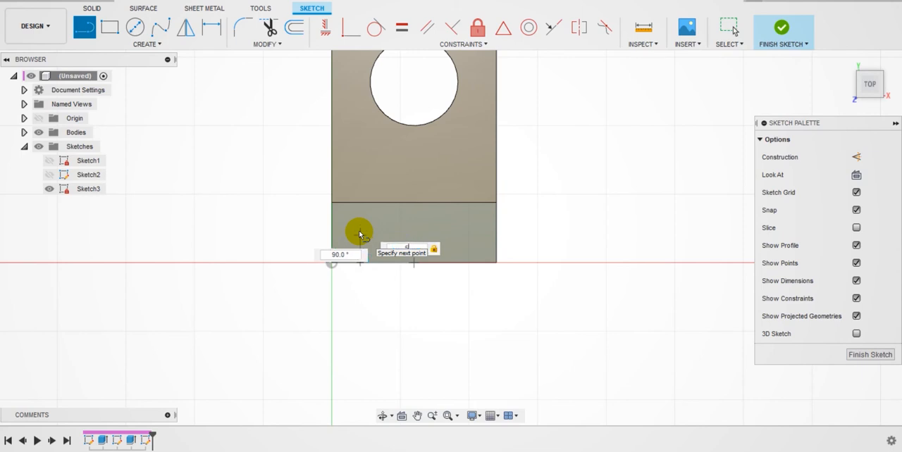
key(Tab)
key(Tab)
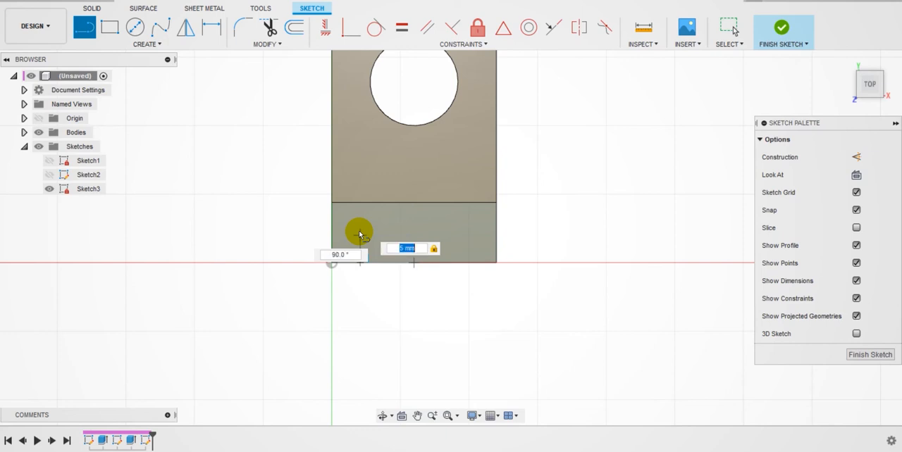
key(Return)
key(Escape)
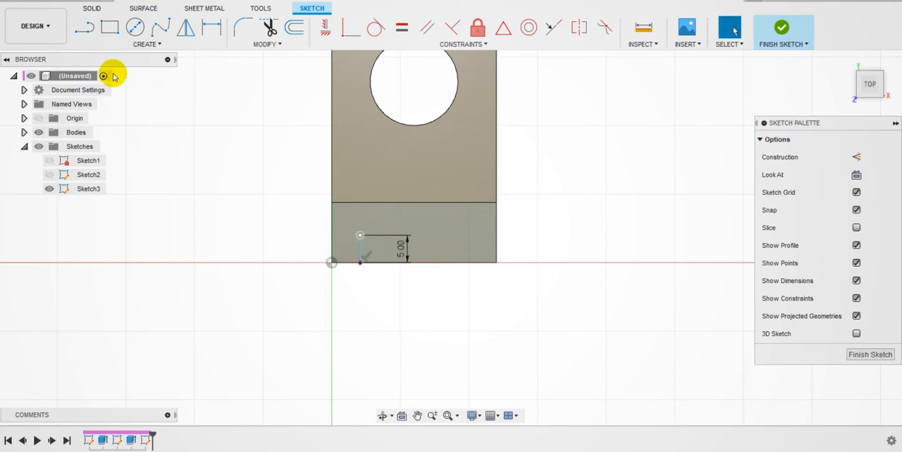
Step: Draw a 20 mm line from the inner end of the slot's first side, parallel to the foot's outer edge
click(86, 30)
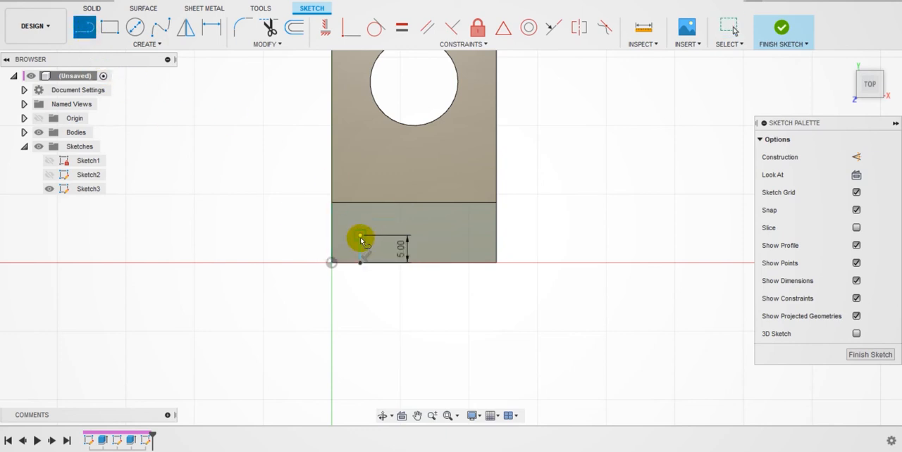
click(360, 236)
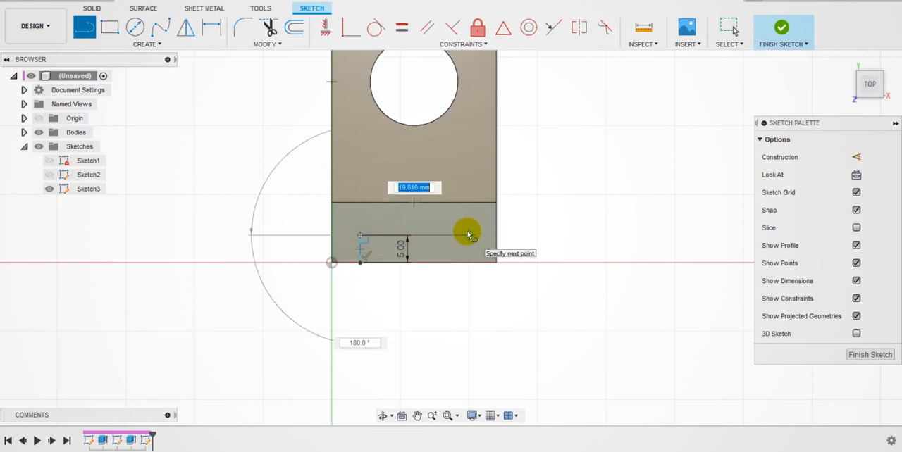
text(2)
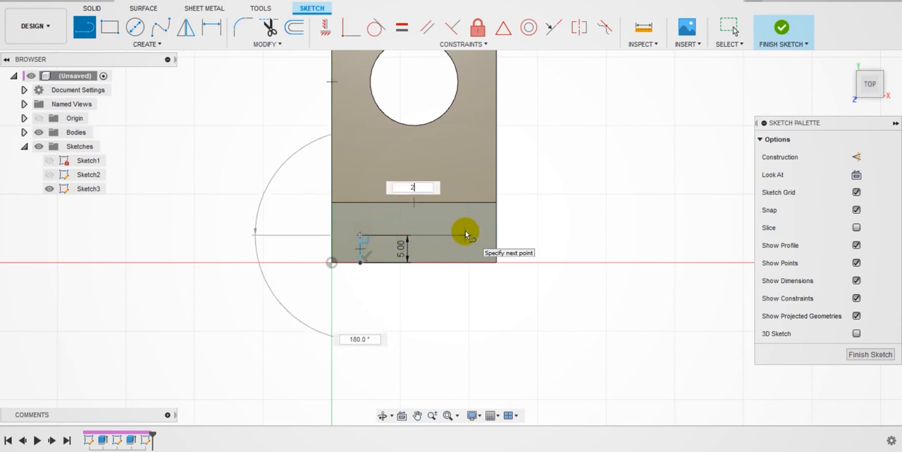
text(0)
key(Tab)
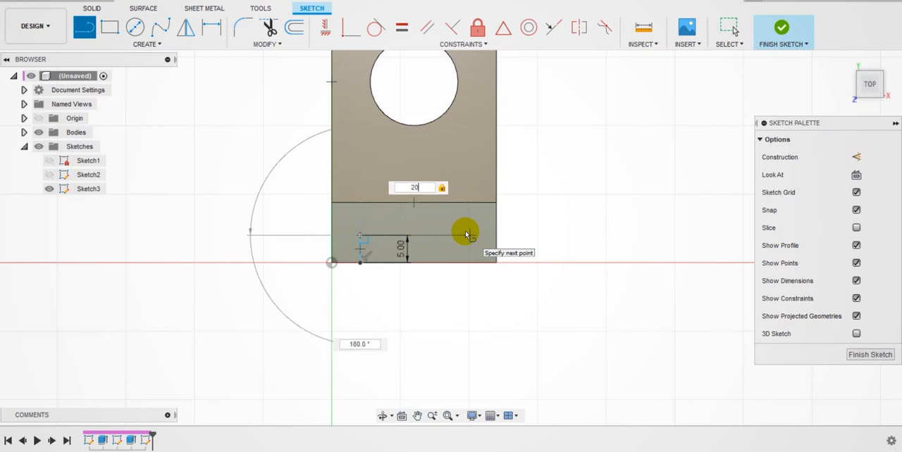
key(Tab)
key(Return)
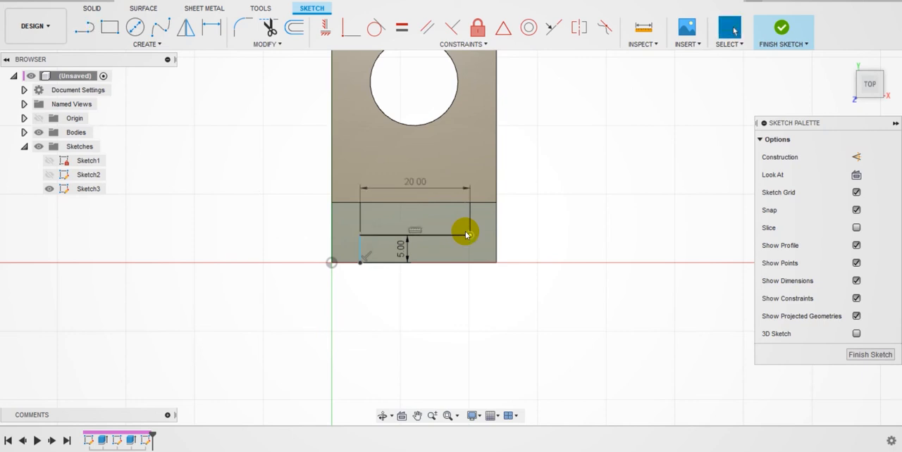
Step: Draw the slot's second side from the end of the 20 mm line perpendicularly to the foot's outer edge
click(94, 33)
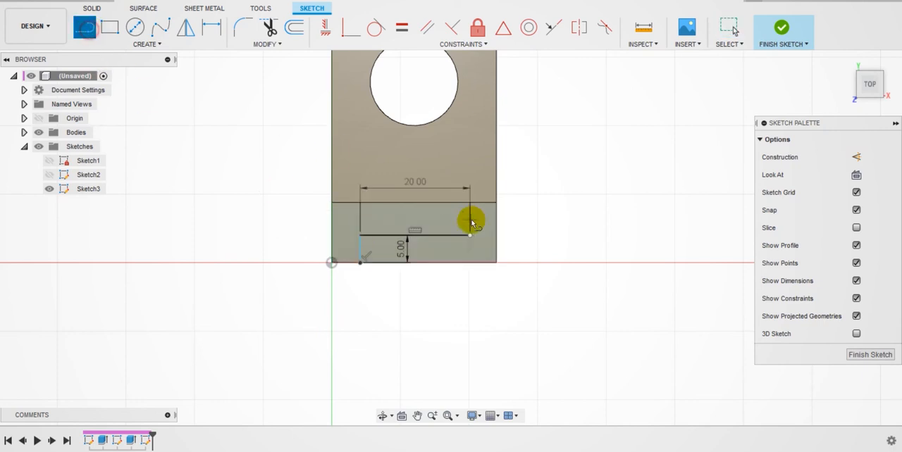
click(470, 235)
click(471, 262)
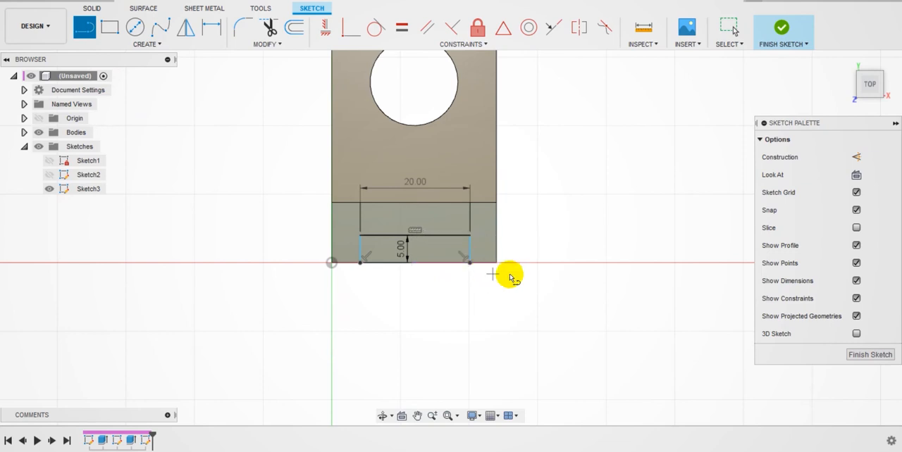
key(Escape)
Step: Dimension the distance from the origin to the slot's nearest corner on the outer edge as 5 mm
click(214, 28)
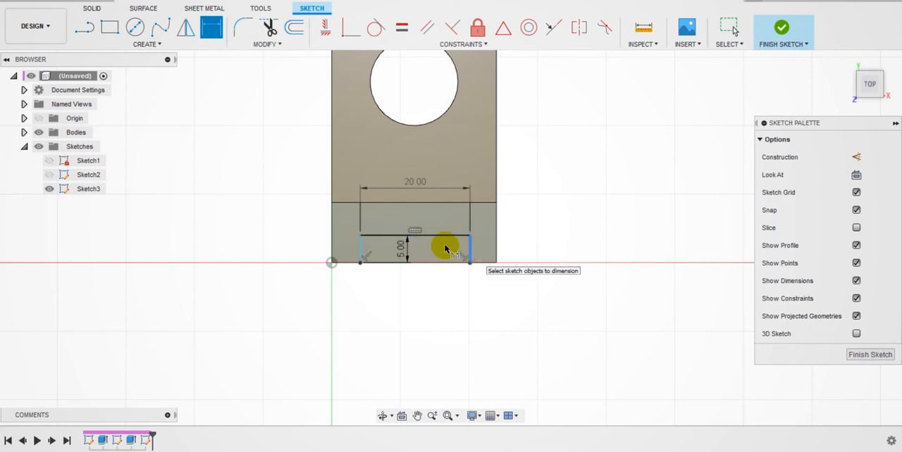
click(86, 28)
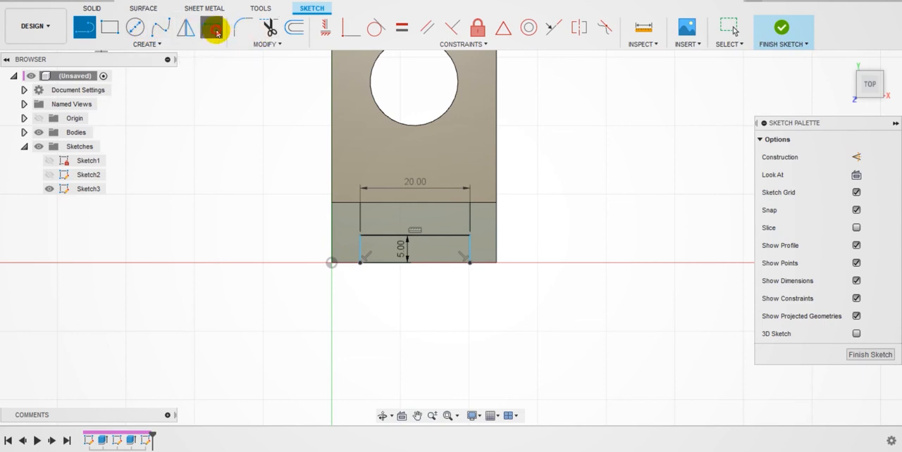
click(211, 28)
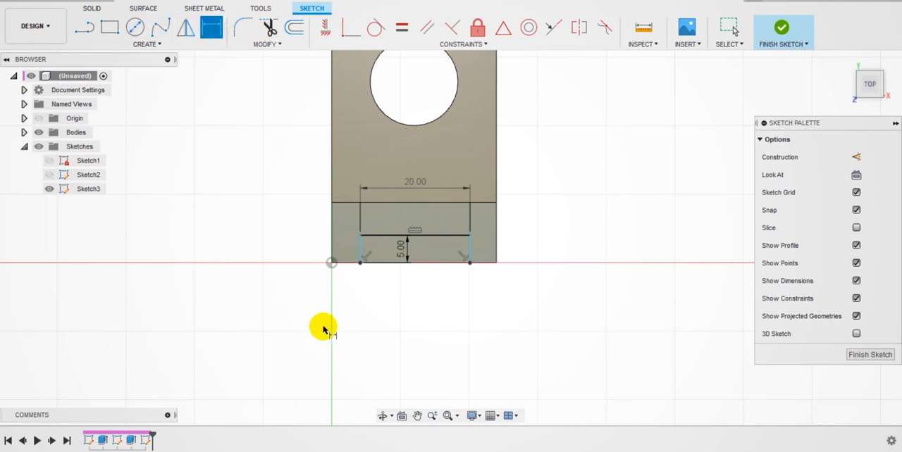
click(331, 263)
click(360, 263)
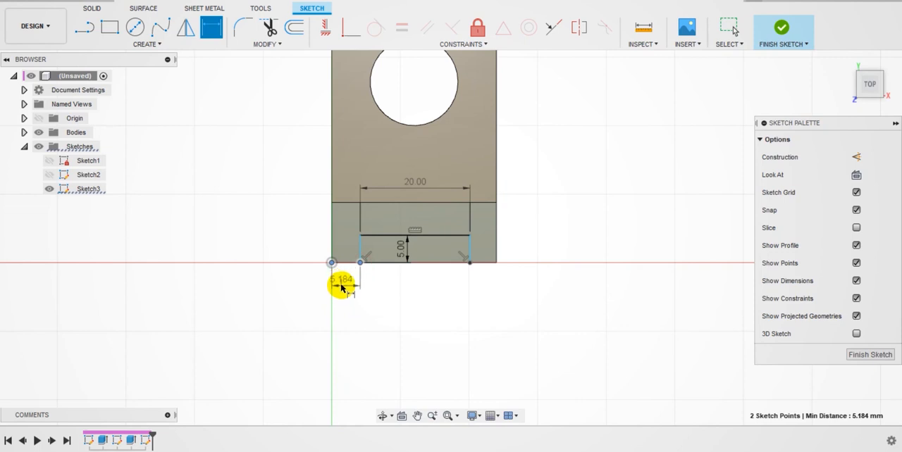
click(342, 286)
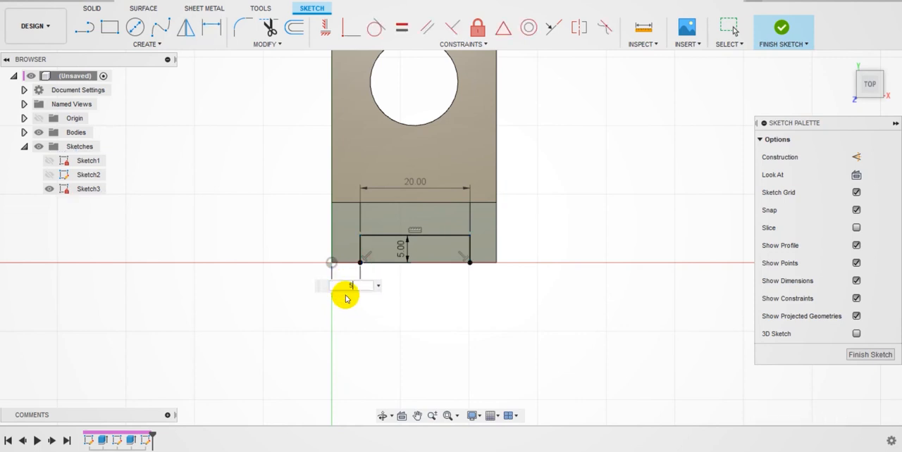
key(Return)
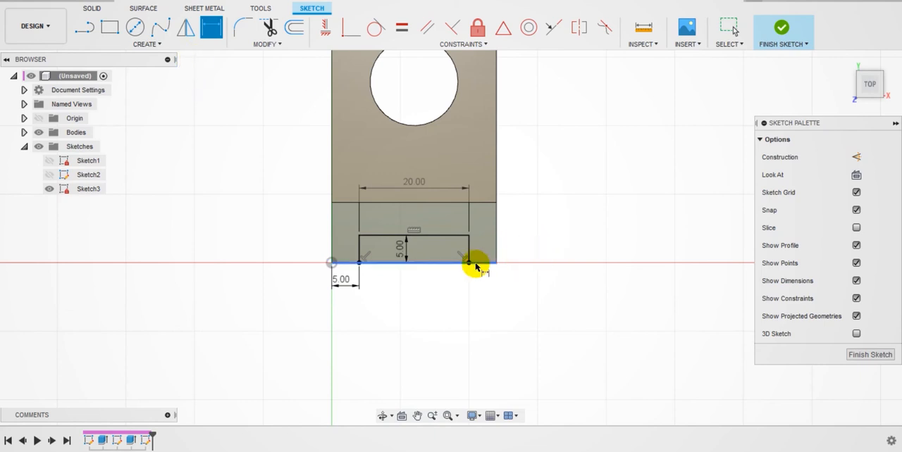
Step: Add a driven dimension between the slot's other corner on the outer edge and the adjacent corner of the foot
click(469, 263)
click(497, 263)
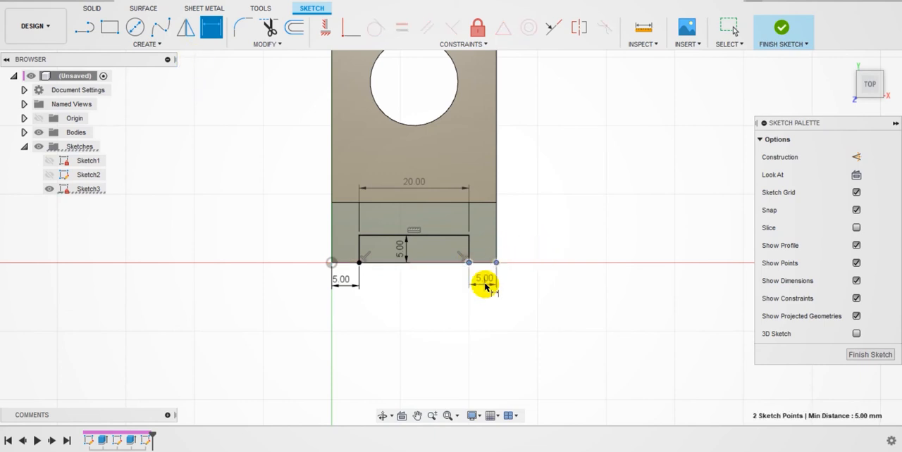
click(480, 290)
click(485, 228)
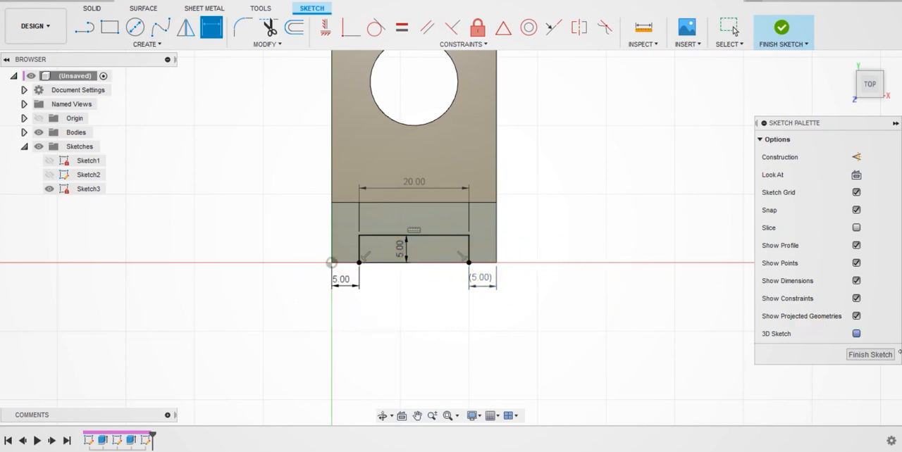
Step: Draw a line across the bracket between the midpoints of the top plate's long edges and make it a construction line
scroll(601, 213, up, 3)
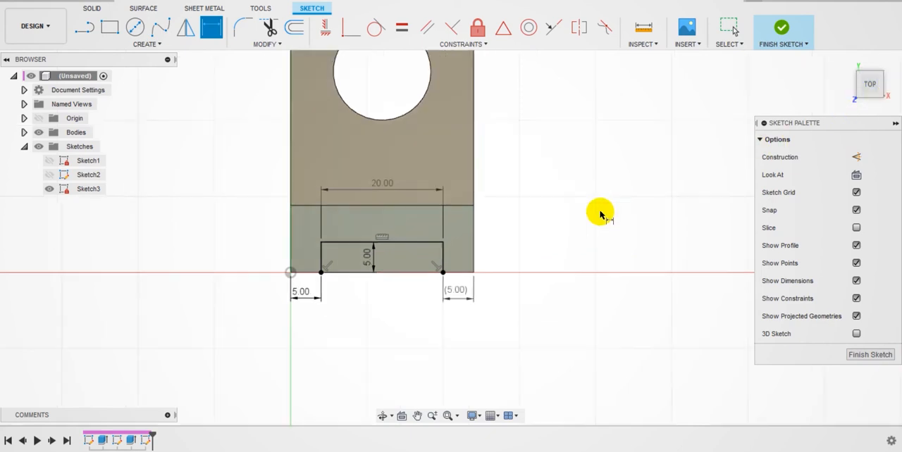
scroll(567, 187, down, 3)
scroll(585, 131, down, 2)
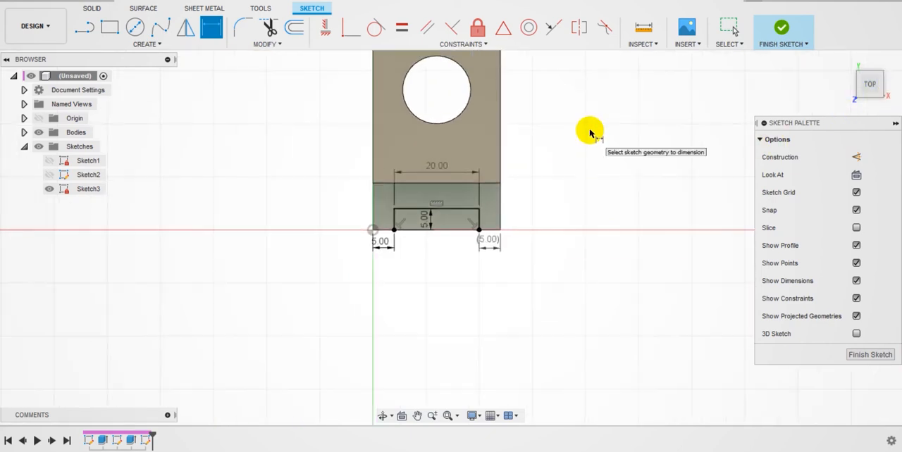
mouse_move(606, 102)
middle_down()
mouse_move(571, 195)
mouse_move(553, 204)
middle_up()
click(85, 26)
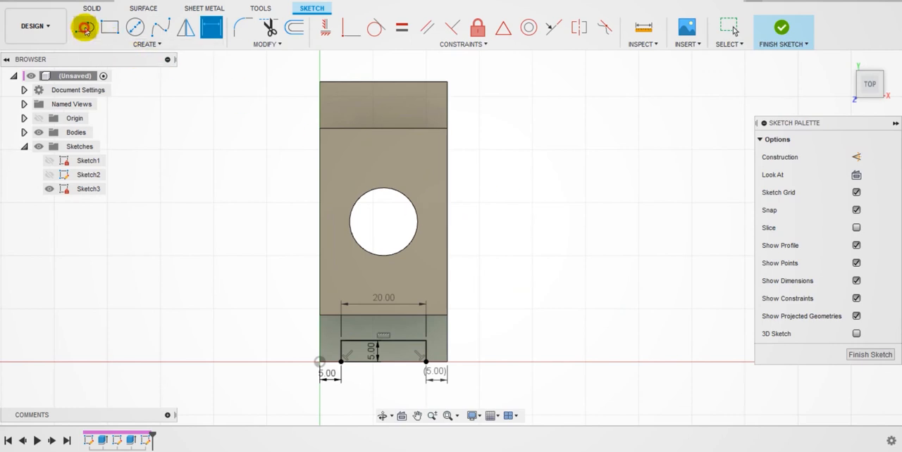
click(319, 223)
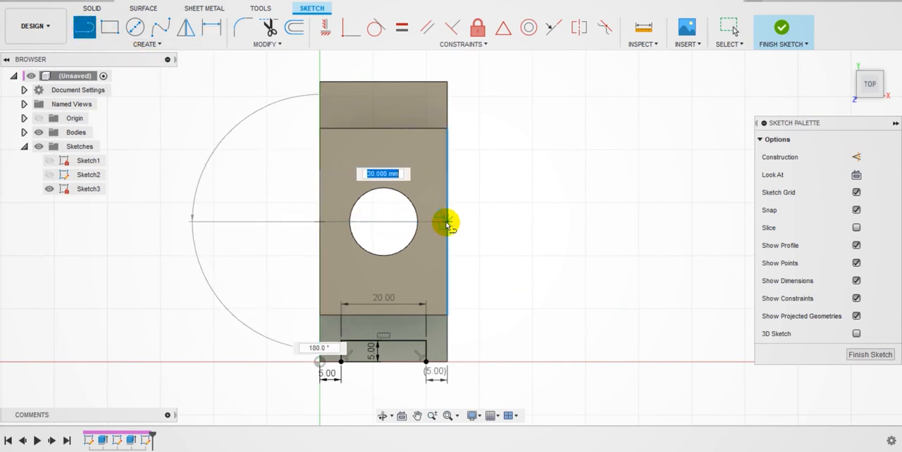
click(447, 222)
key(Escape)
click(379, 223)
click(856, 160)
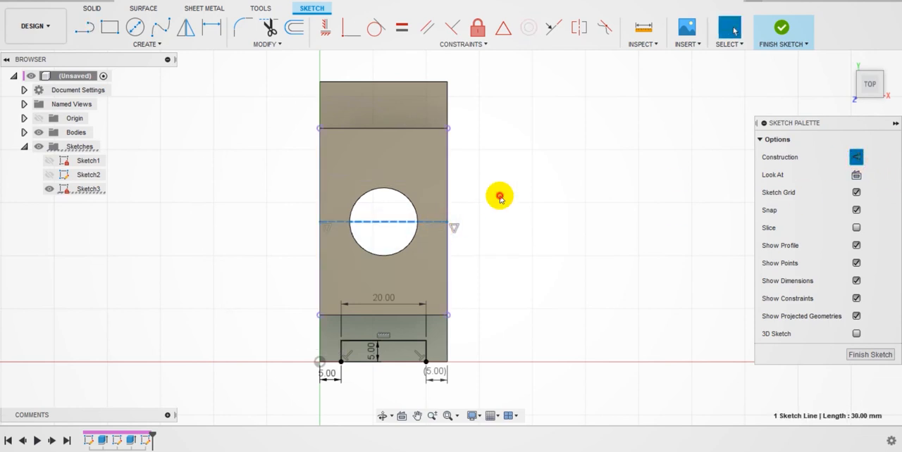
click(497, 195)
Step: Mirror the three slot lines about the construction line onto the opposite foot and finish the sketch
click(188, 28)
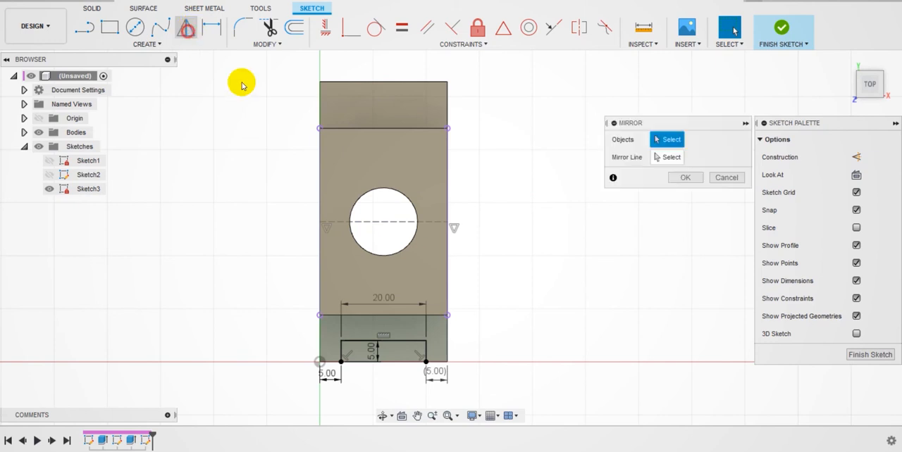
click(418, 342)
click(425, 356)
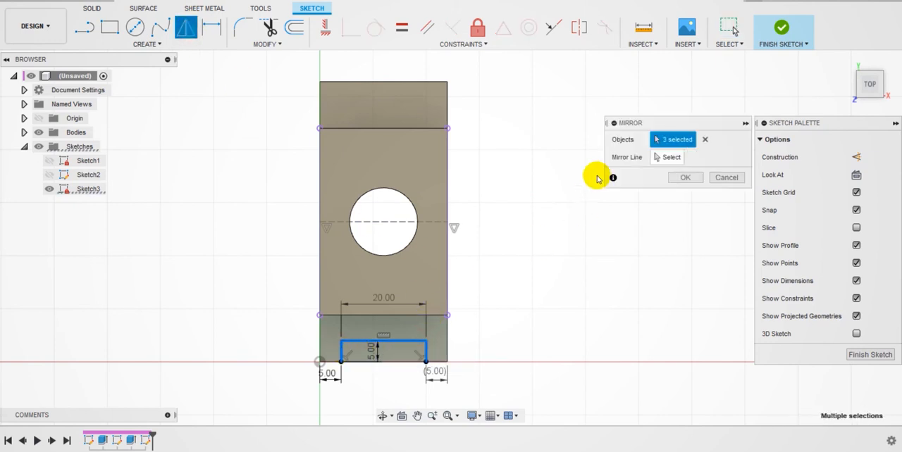
click(658, 157)
click(398, 221)
click(684, 178)
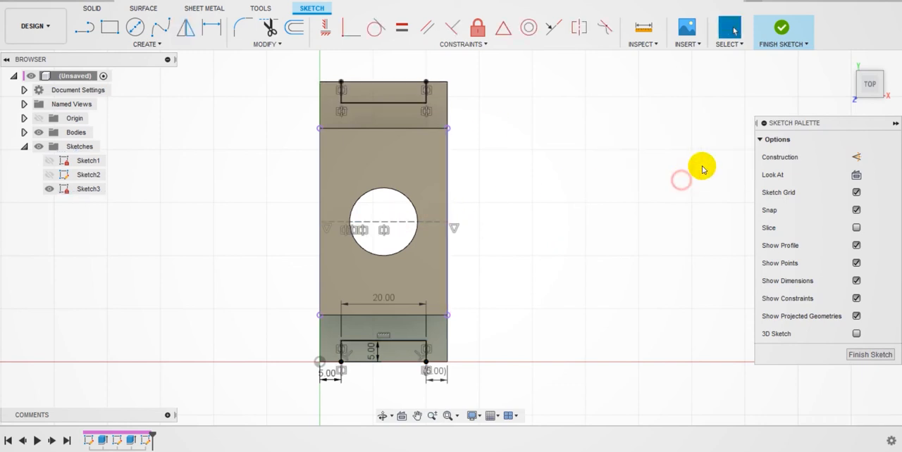
mouse_move(861, 84)
click(851, 62)
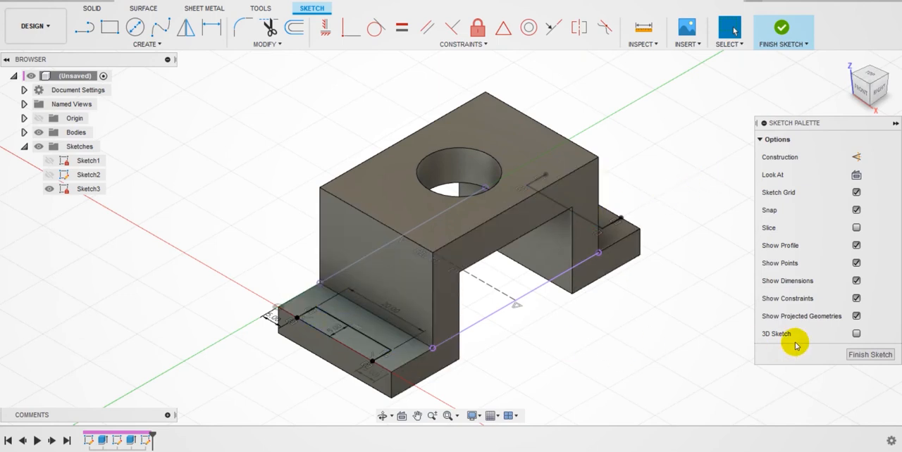
click(874, 355)
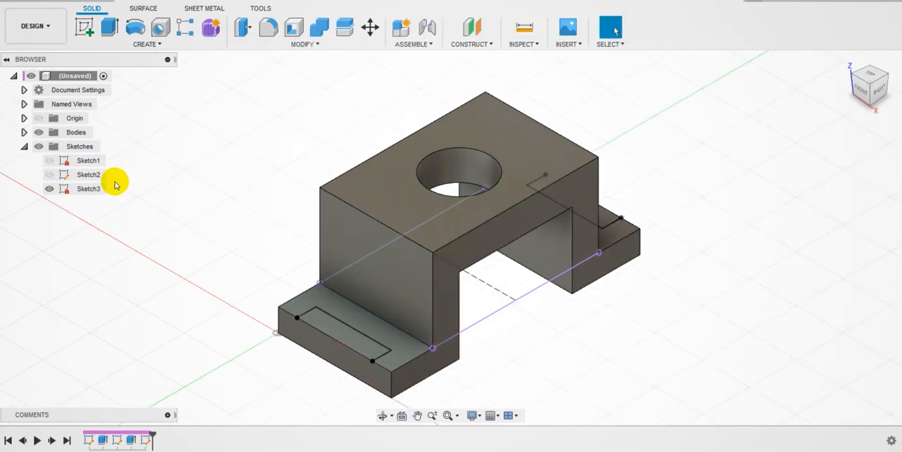
click(109, 28)
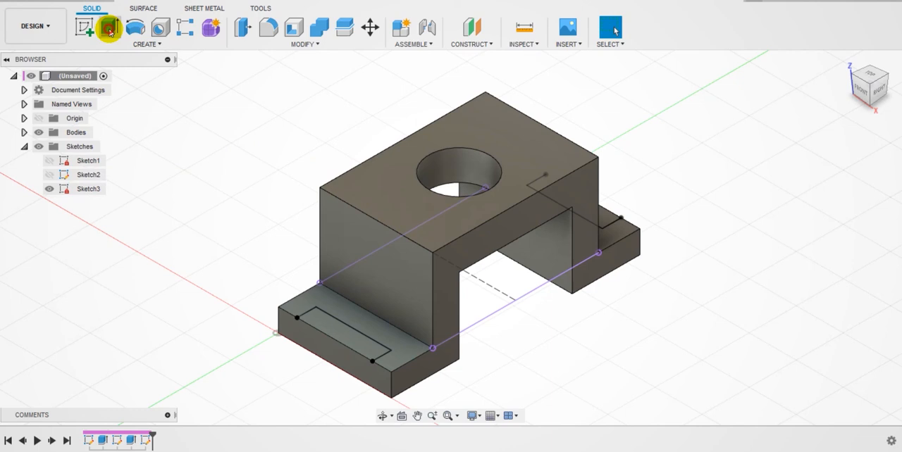
click(364, 345)
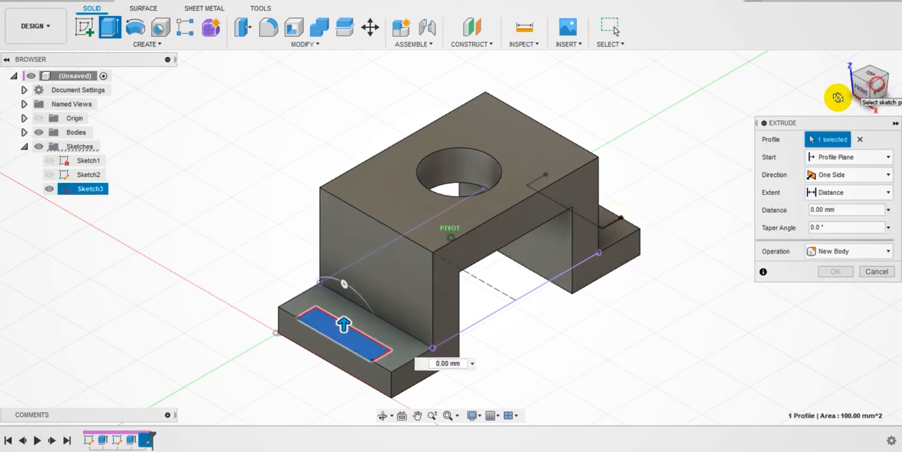
drag(838, 98, 698, 268)
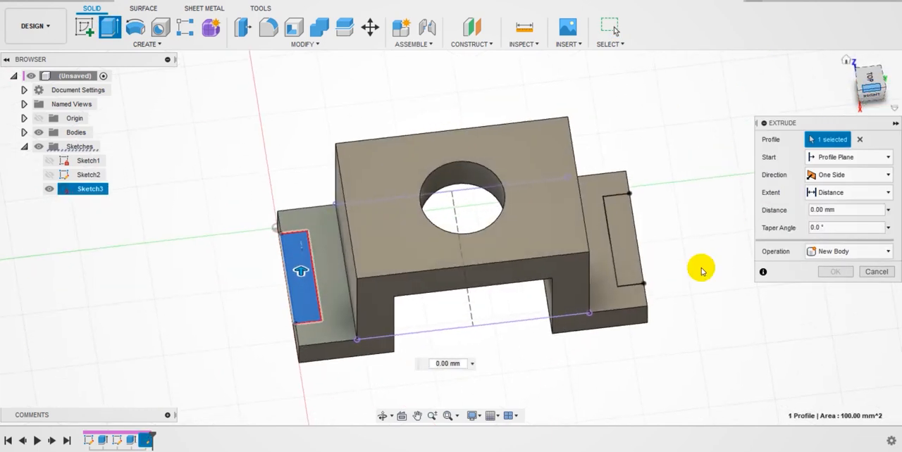
click(626, 251)
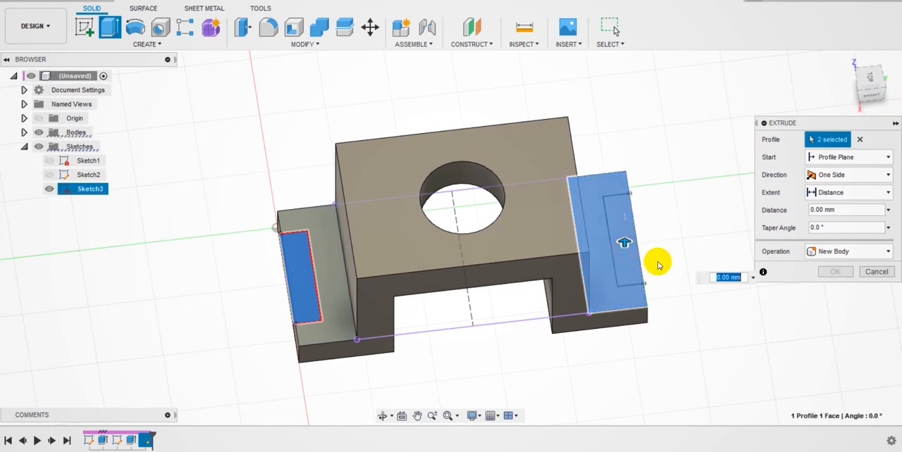
drag(877, 90, 874, 90)
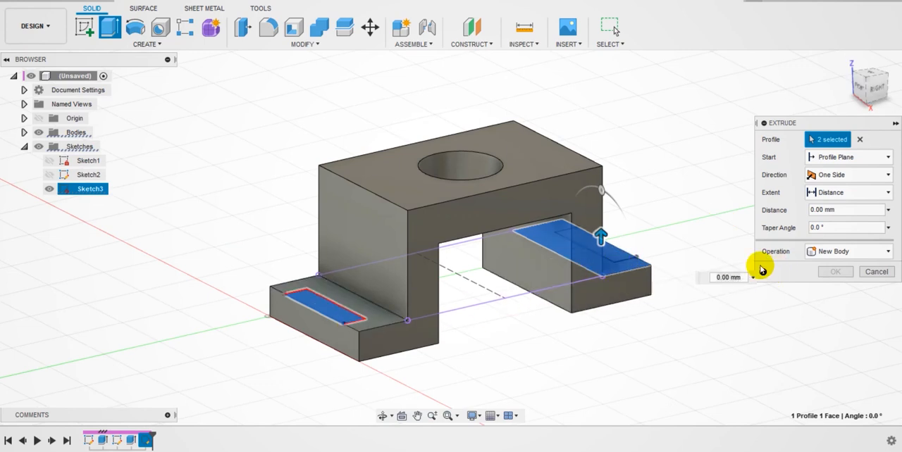
click(877, 274)
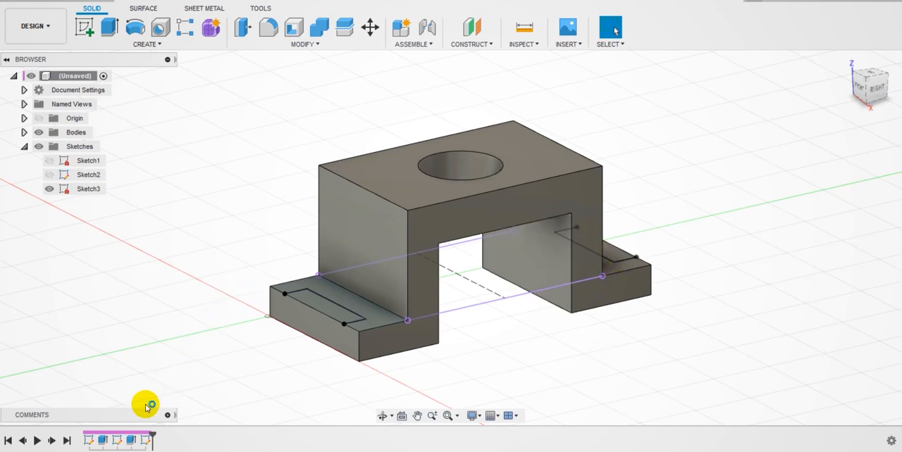
Step: Reopen the slot sketch and examine the mirrored slot's outline on the opposite foot for missing lines
mouse_move(874, 83)
mouse_down()
mouse_move(866, 85)
mouse_move(876, 91)
mouse_up()
middle_drag(606, 129, 566, 329)
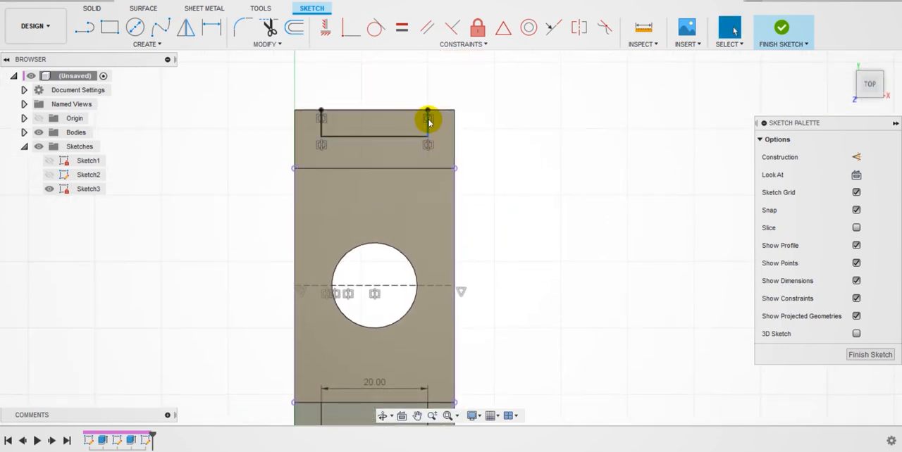
click(385, 129)
click(562, 120)
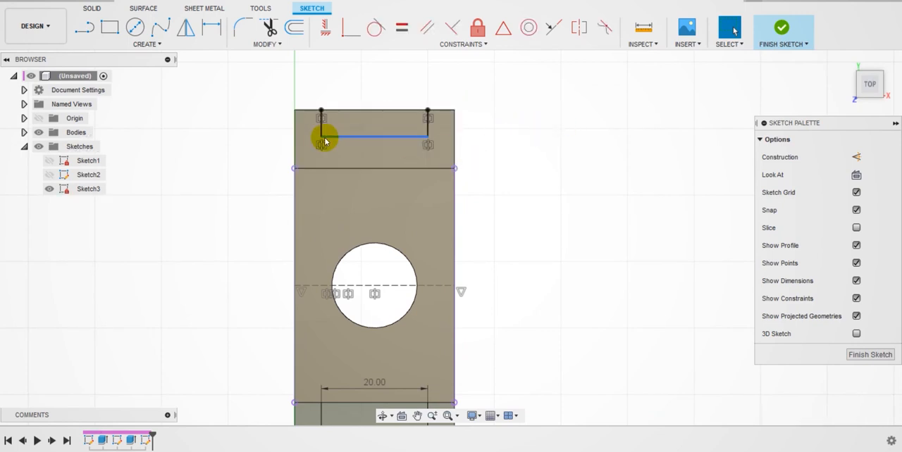
scroll(420, 190, up, 2)
scroll(430, 212, down, 3)
scroll(432, 220, down, 2)
scroll(413, 280, up, 1)
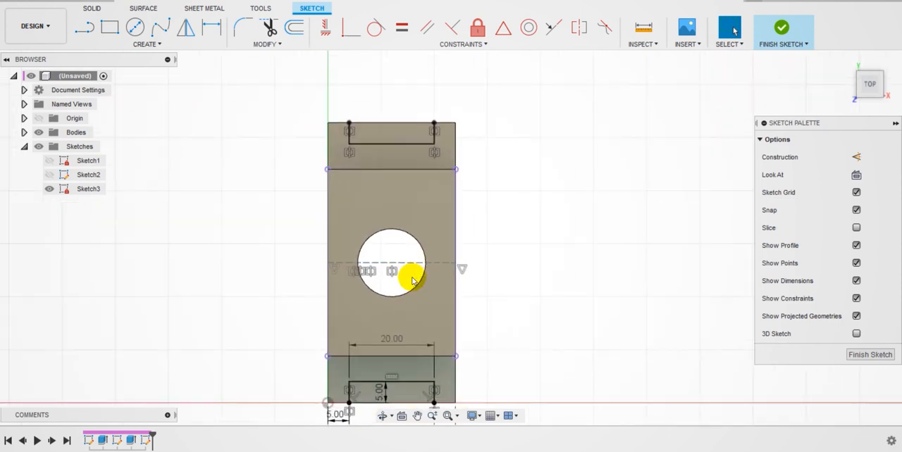
scroll(384, 151, down, 3)
scroll(387, 153, up, 1)
scroll(387, 153, up, 2)
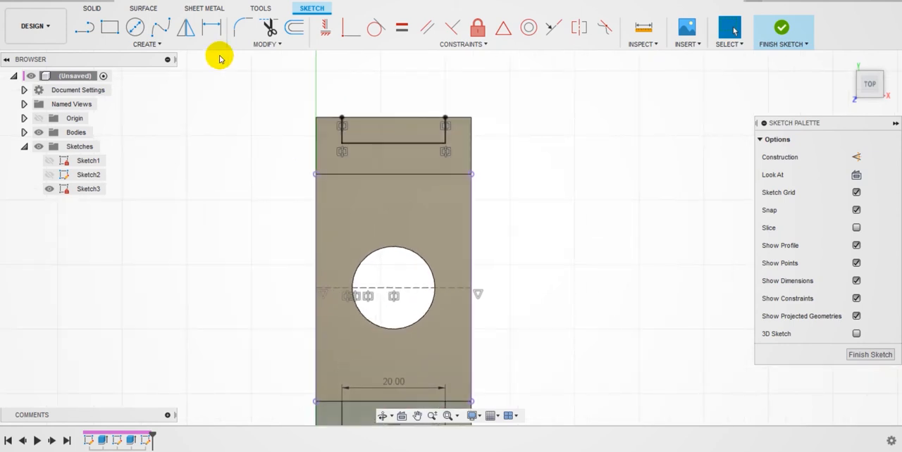
Step: Add driven dimensions to the mirrored slot's short side and long line, accepting them as driven, and finish the sketch
click(212, 29)
click(341, 133)
click(284, 135)
click(486, 230)
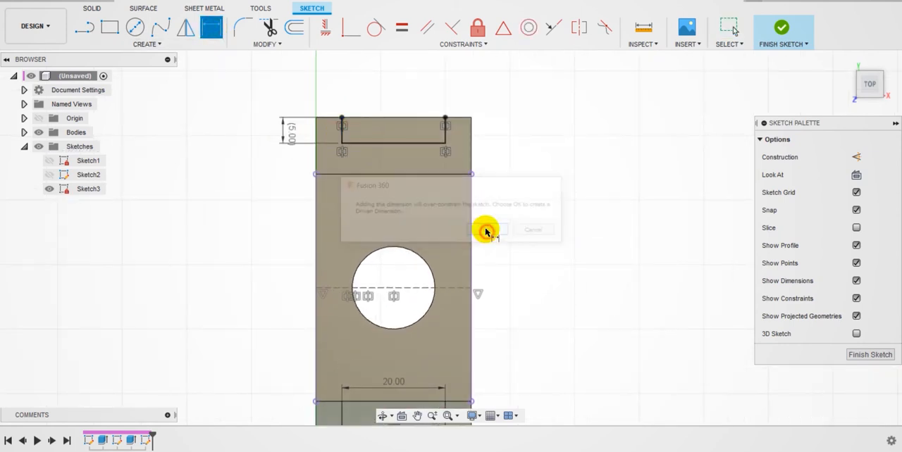
click(409, 145)
click(406, 76)
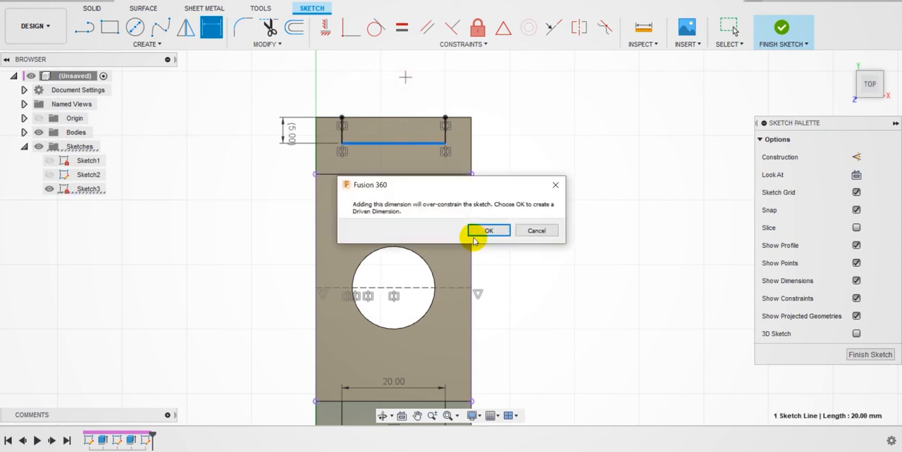
click(488, 231)
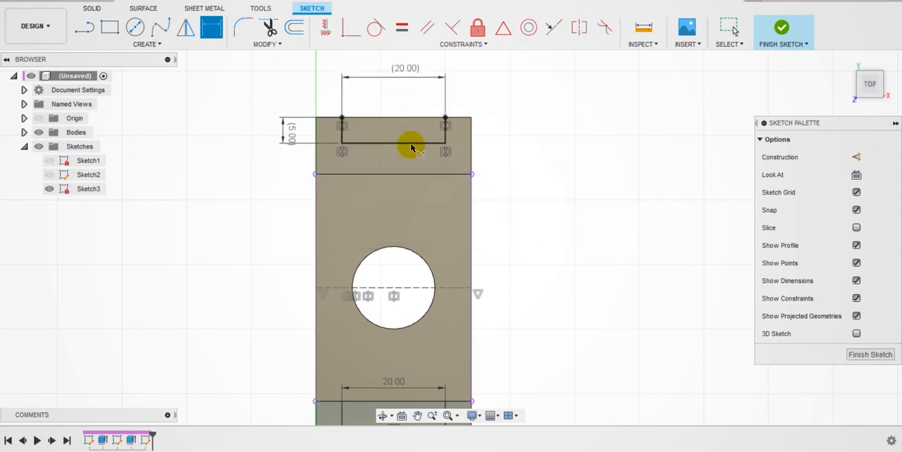
click(859, 356)
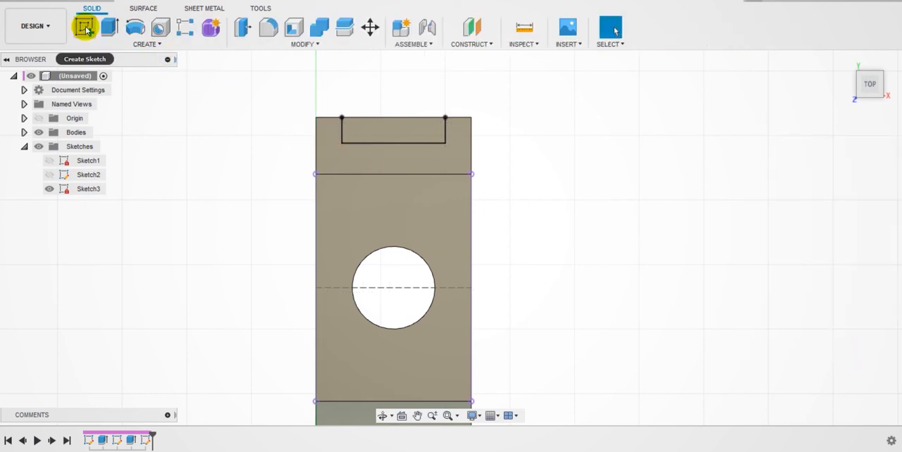
Step: Reopen the slot sketch, close both slot outlines with lines along the feet's outer edges, and finish the sketch
click(86, 29)
middle_drag(610, 141, 575, 354)
click(85, 27)
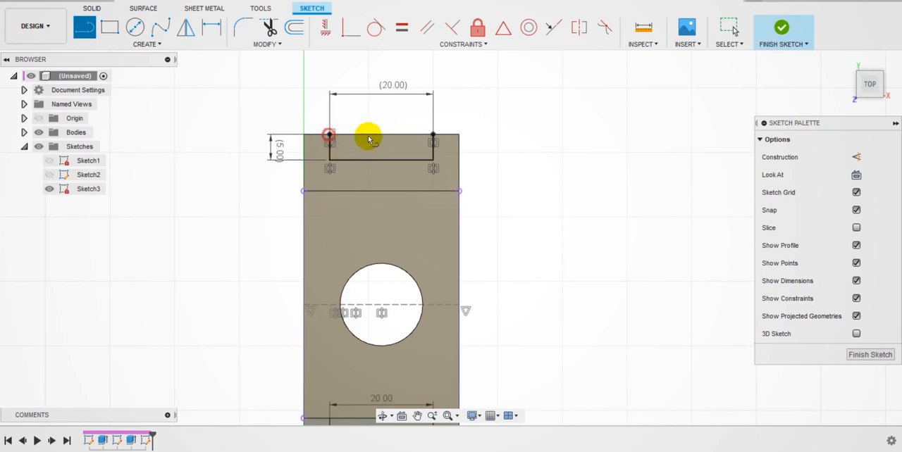
click(433, 133)
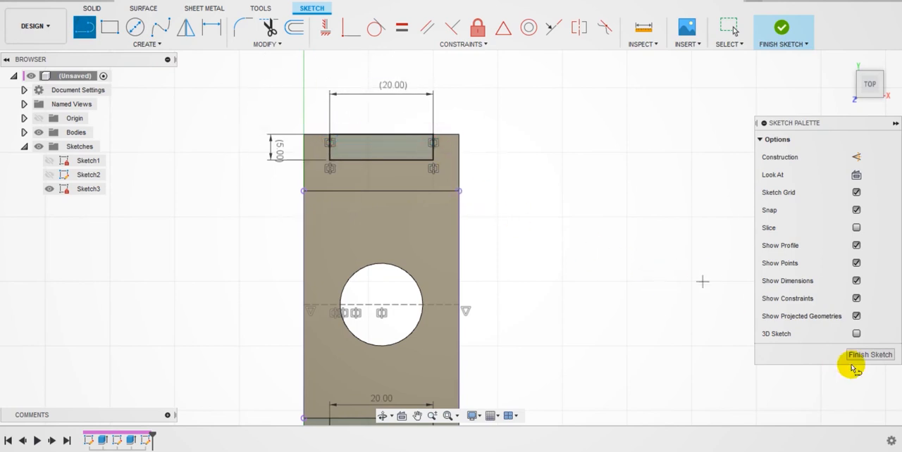
middle_drag(491, 310, 513, 164)
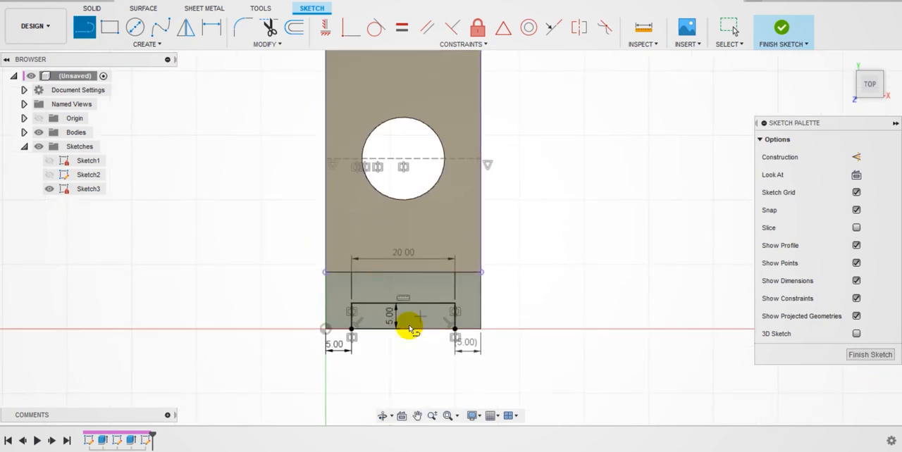
click(351, 329)
click(455, 329)
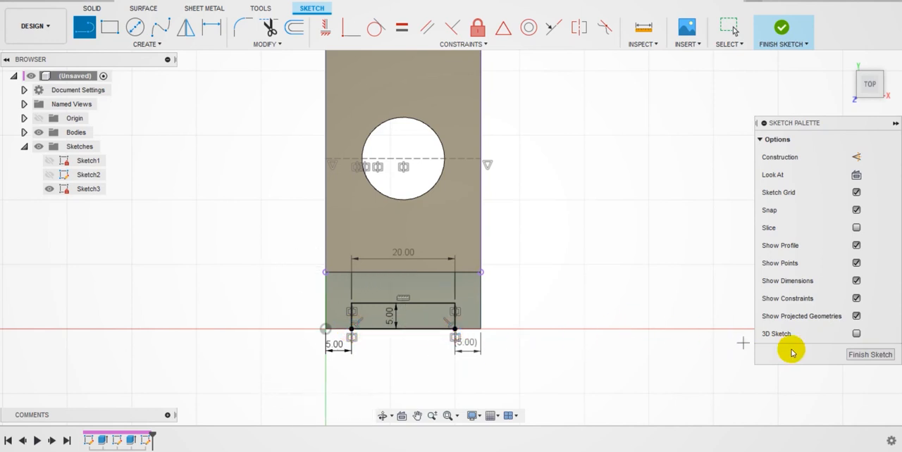
click(867, 357)
Step: Extrude both slot profiles by -10 mm as a cut through the feet and hide the slot sketch
mouse_move(866, 84)
mouse_down()
mouse_move(753, 69)
mouse_move(741, 59)
mouse_move(822, 91)
mouse_up()
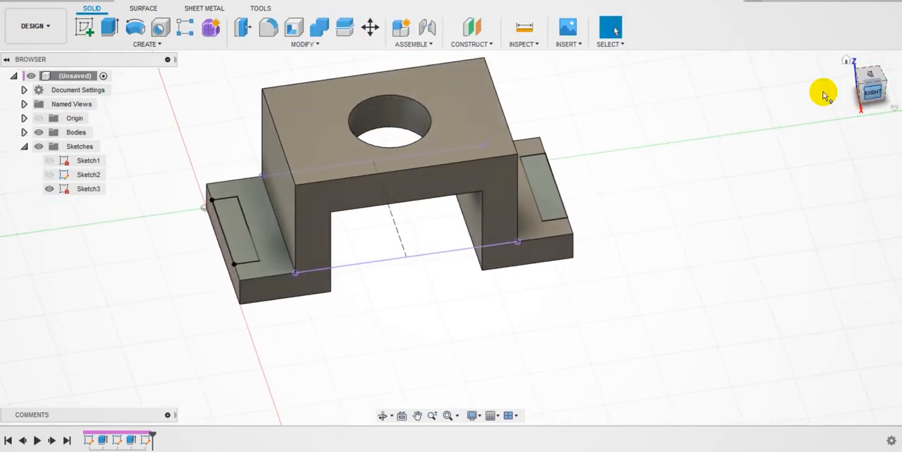
click(119, 30)
click(238, 225)
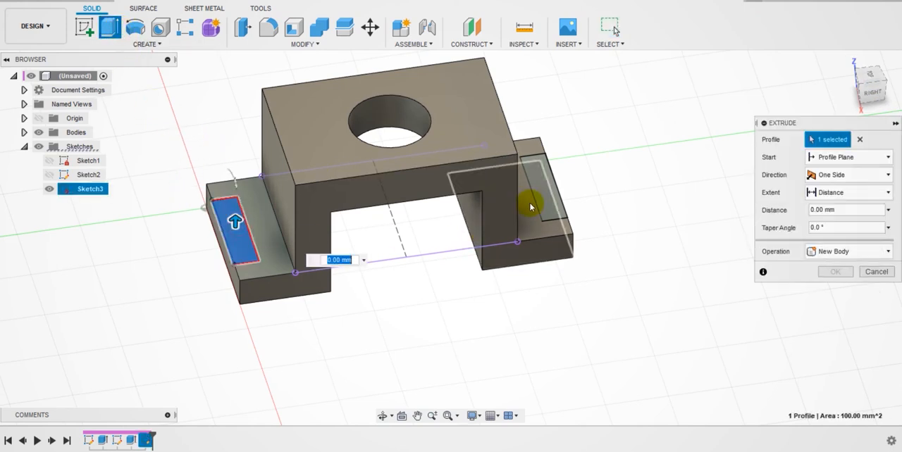
click(546, 198)
drag(540, 175, 591, 259)
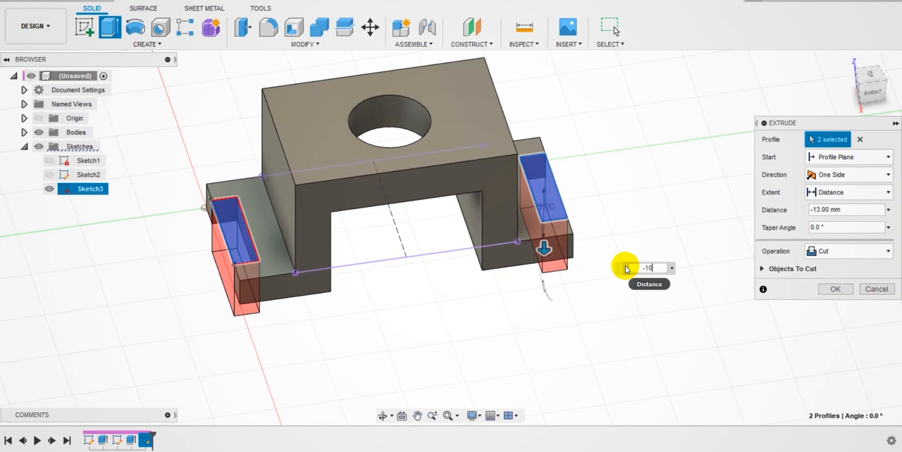
key(Return)
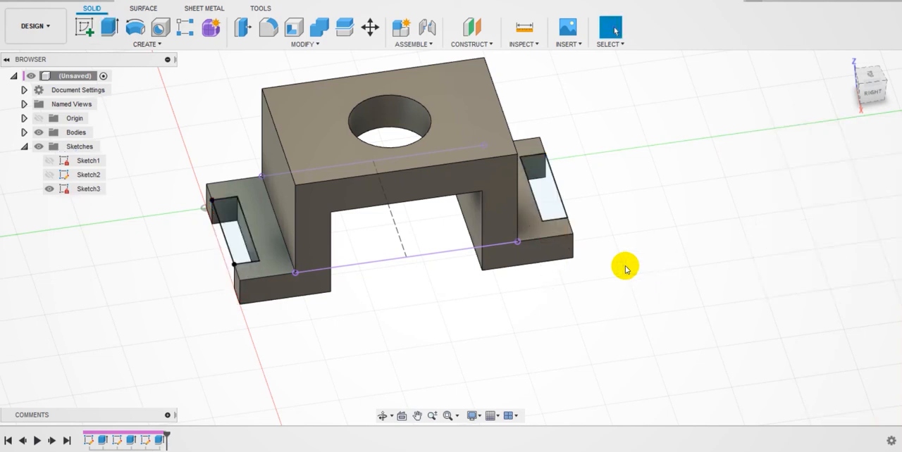
click(49, 189)
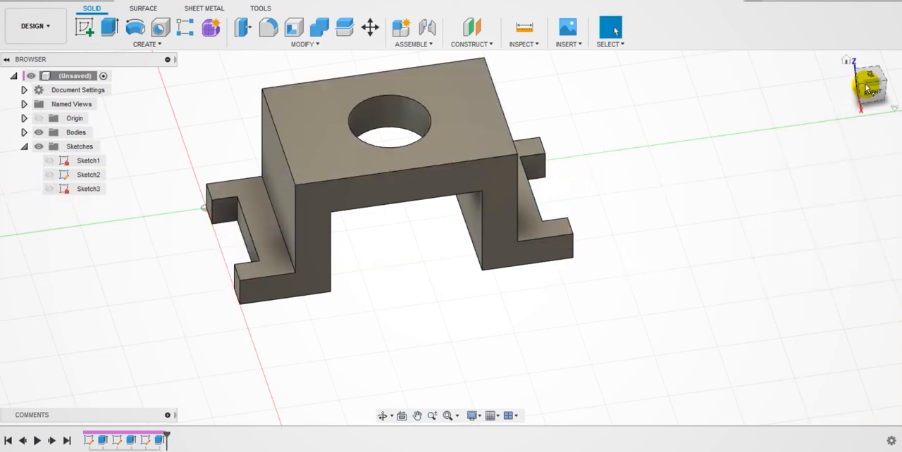
Step: Measure the length of the top plate's short edge above the foot
click(847, 62)
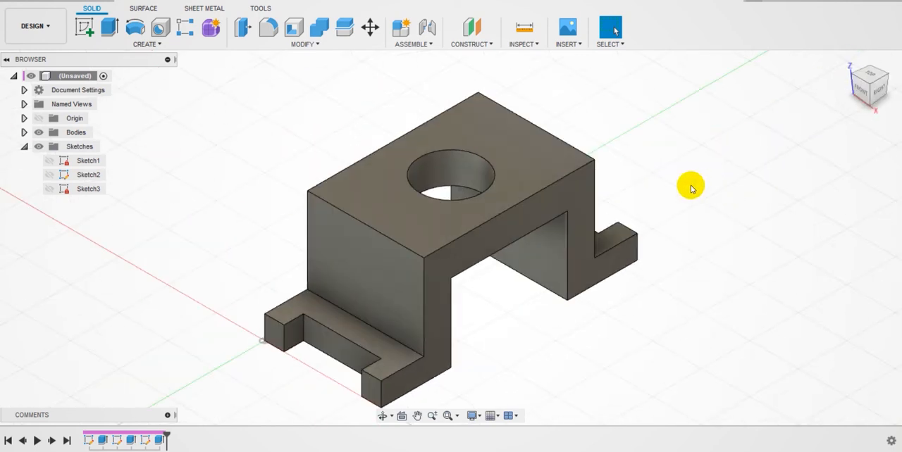
middle_drag(679, 159, 642, 153)
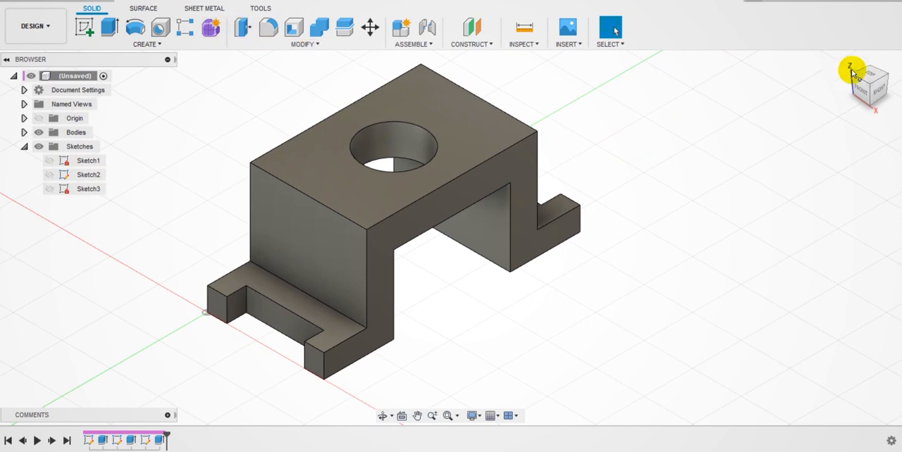
click(846, 62)
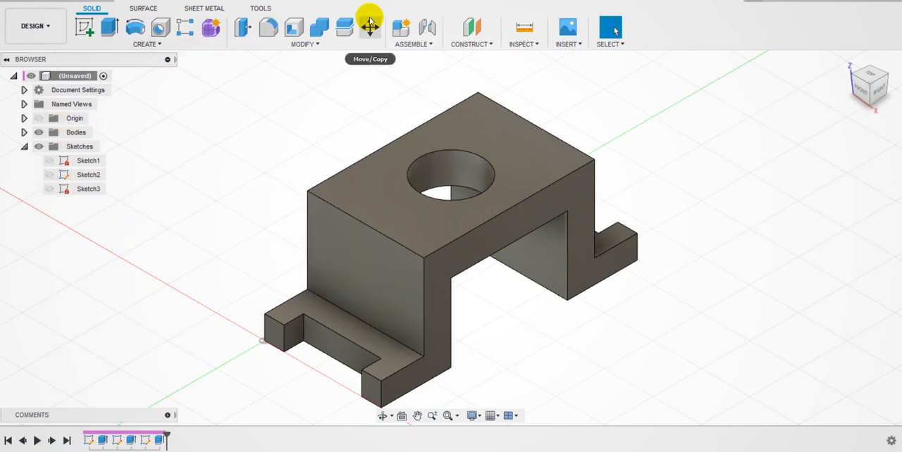
click(523, 27)
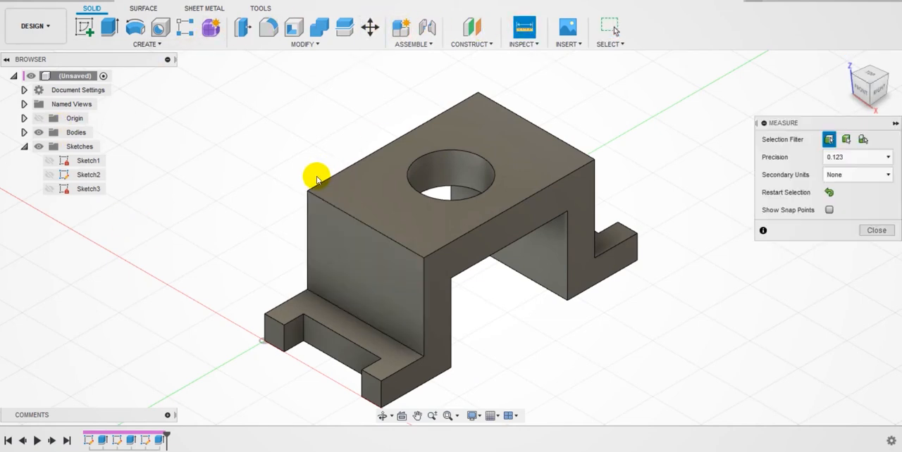
click(327, 206)
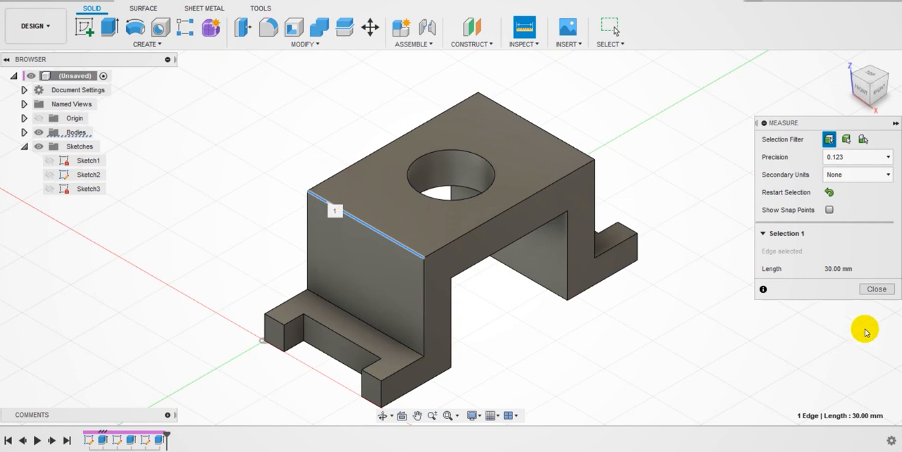
click(876, 289)
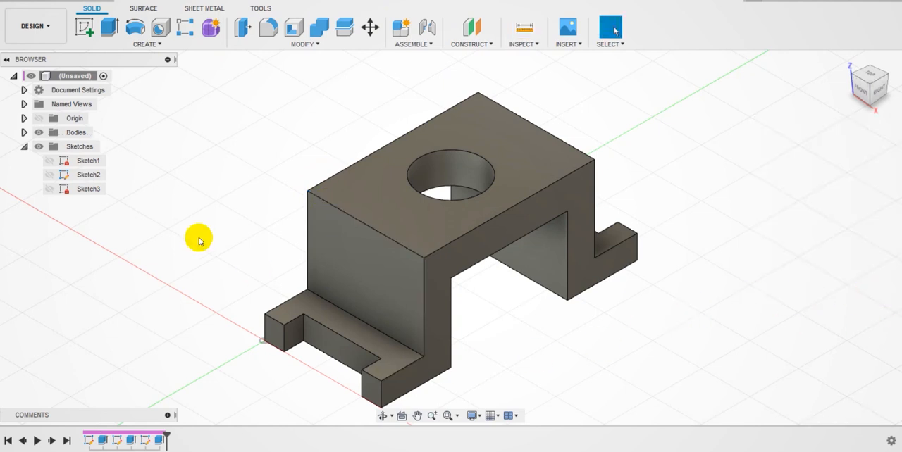
Step: Measure the short side edge of the slot in the near foot and the rim of the top hole
click(528, 30)
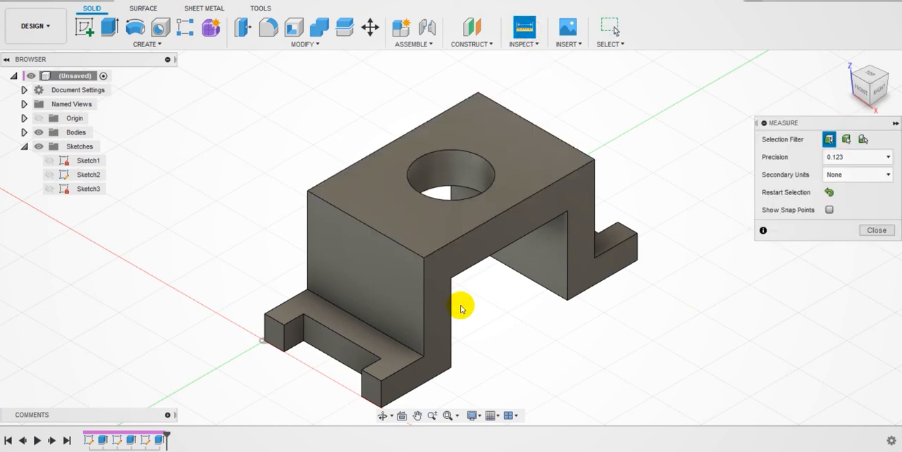
click(292, 323)
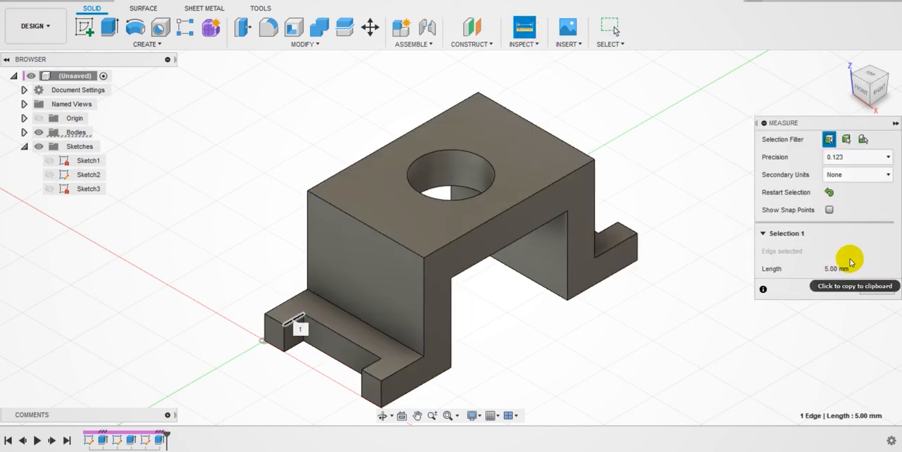
click(872, 288)
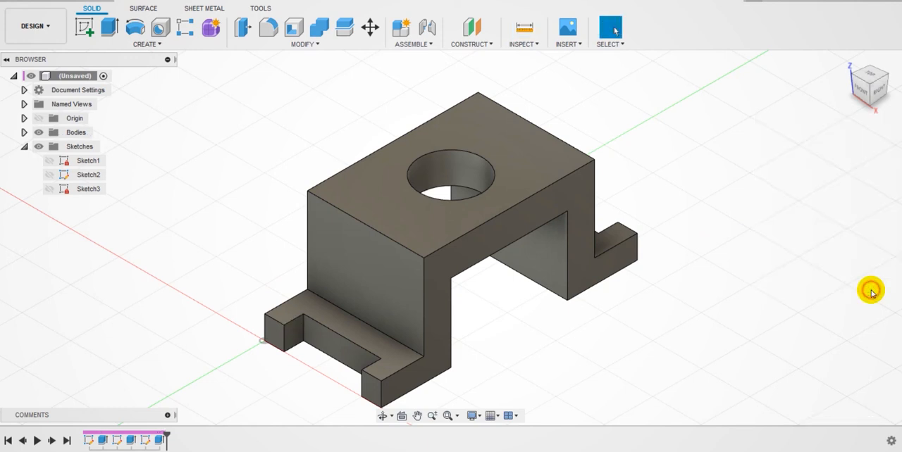
click(530, 31)
click(474, 157)
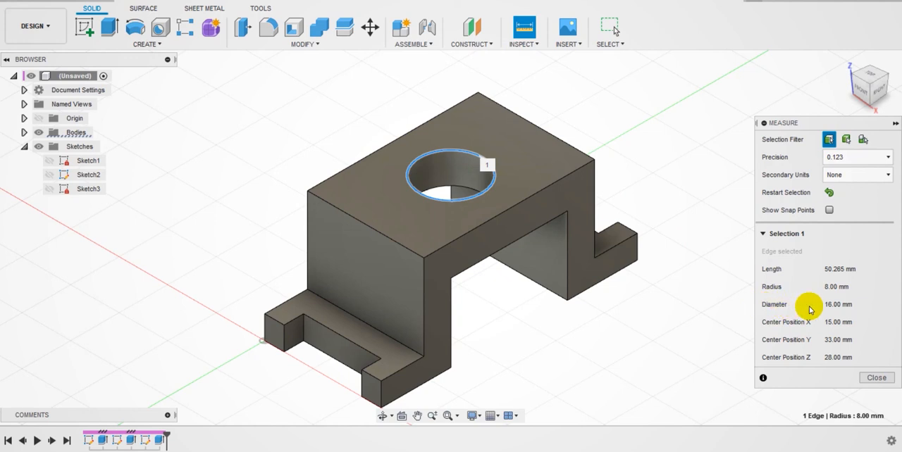
click(877, 304)
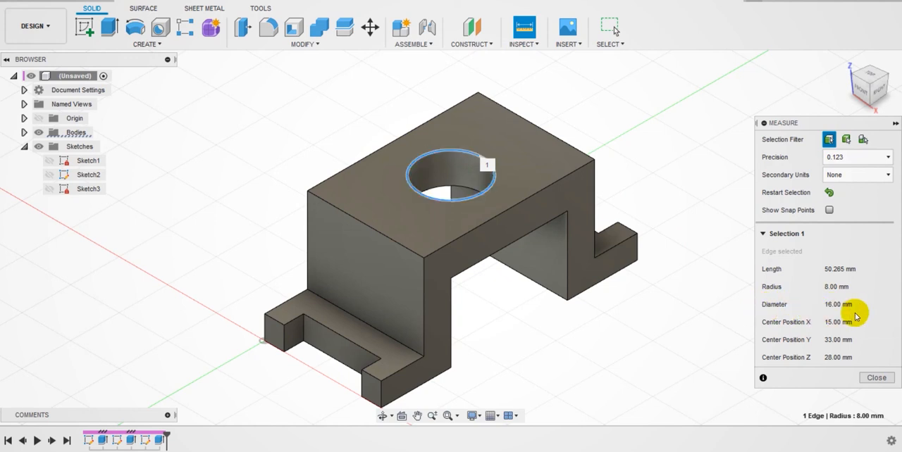
click(874, 378)
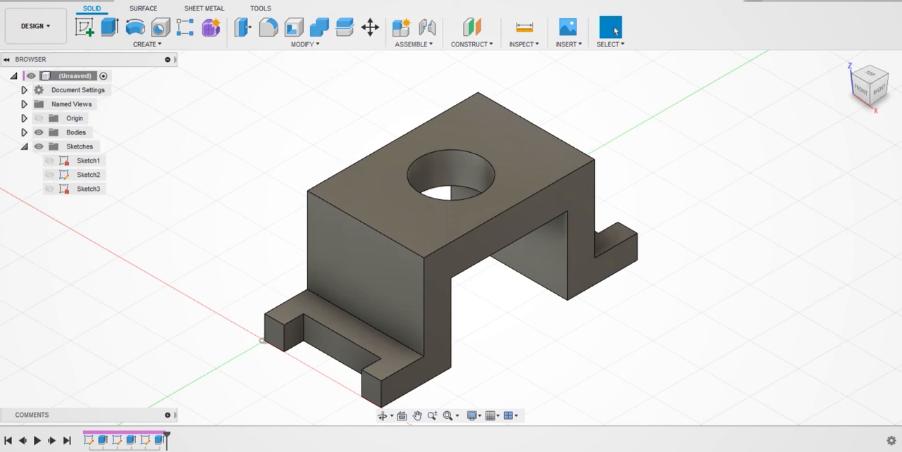
Step: Show Sketch1, Sketch2 and Sketch3 and hide the bodies to examine the sketches on their own
click(48, 161)
click(48, 175)
click(49, 188)
click(39, 133)
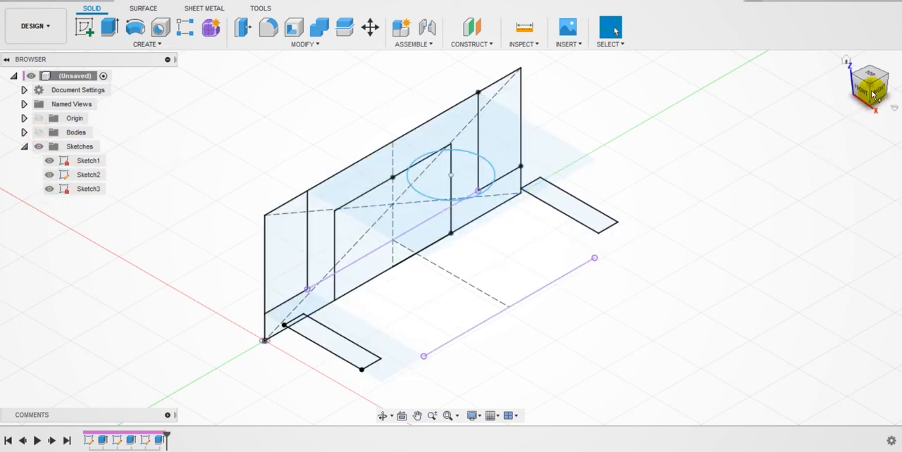
mouse_move(865, 86)
mouse_down()
mouse_move(797, 87)
mouse_move(697, 64)
mouse_move(636, 75)
mouse_move(670, 85)
mouse_move(838, 72)
mouse_move(898, 78)
mouse_up()
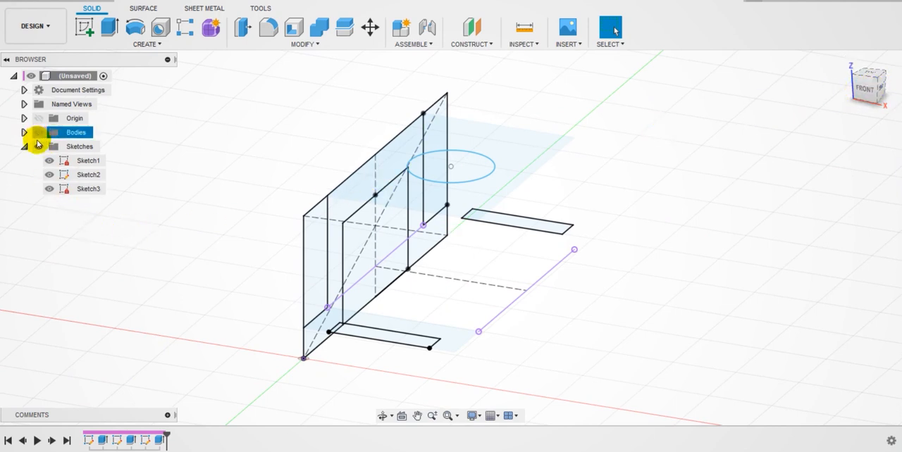
Step: Hide the whole Sketches folder and make the bodies visible again
click(38, 146)
click(37, 132)
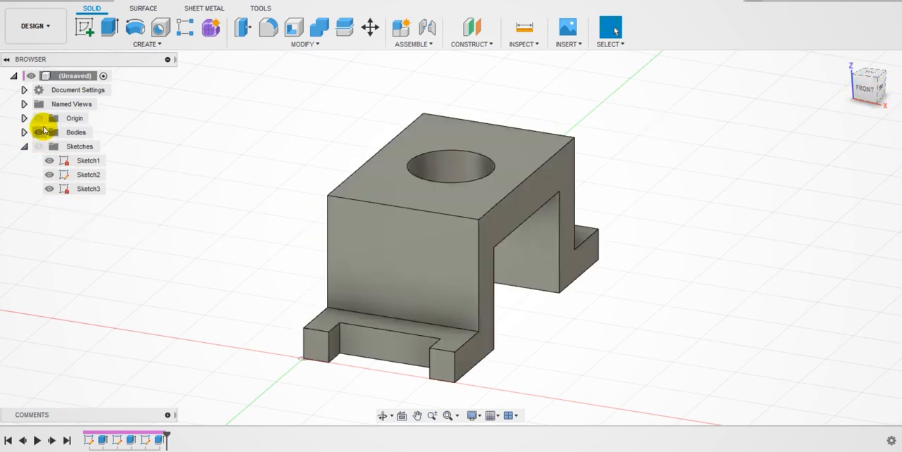
click(847, 65)
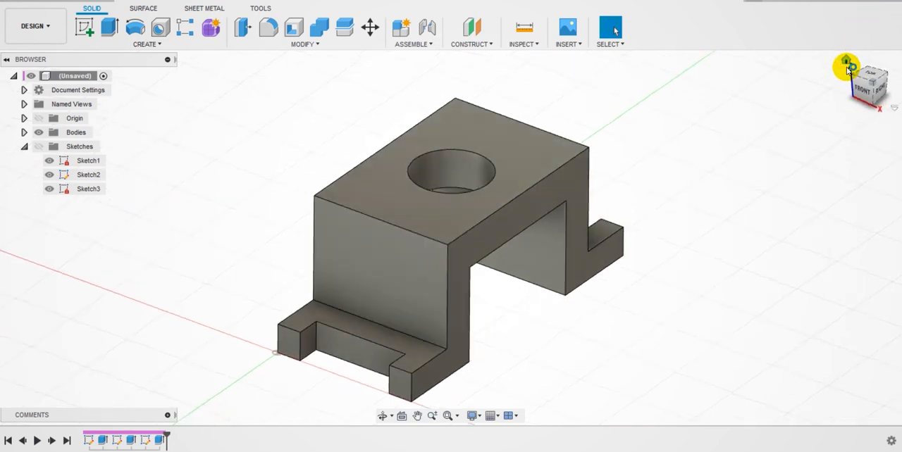